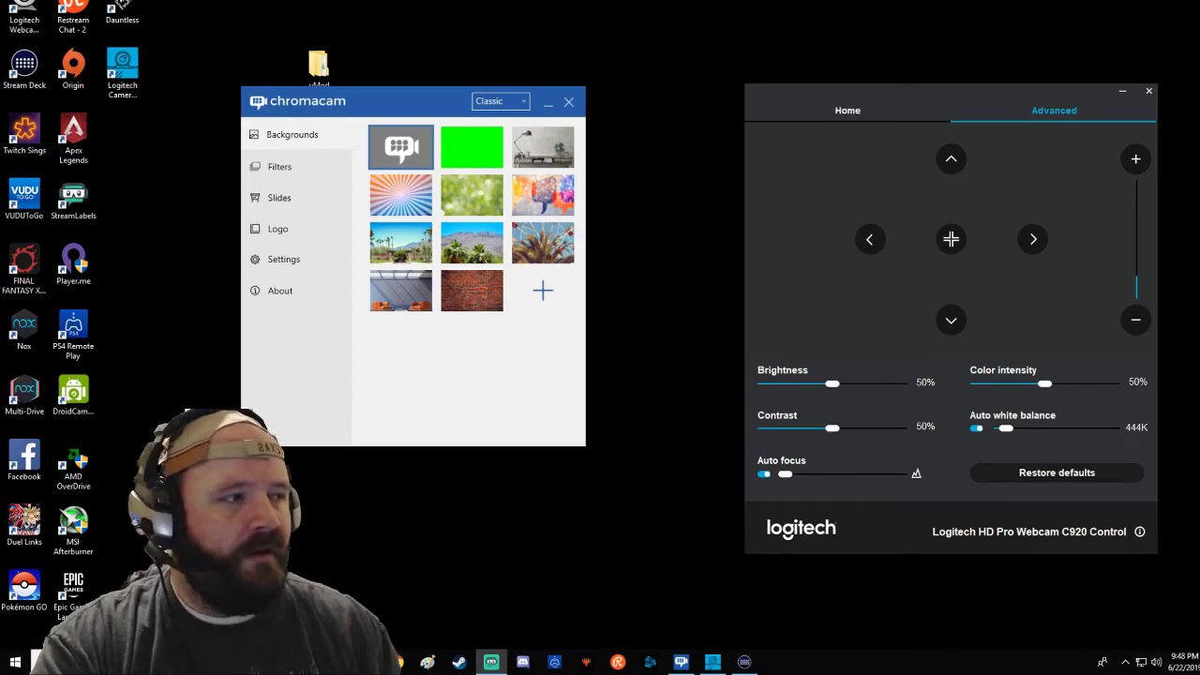
Place the Logitech Camera Settings window beside ChromaCam and show its Home tab image options
left_click_drag(899, 91, 517, 69)
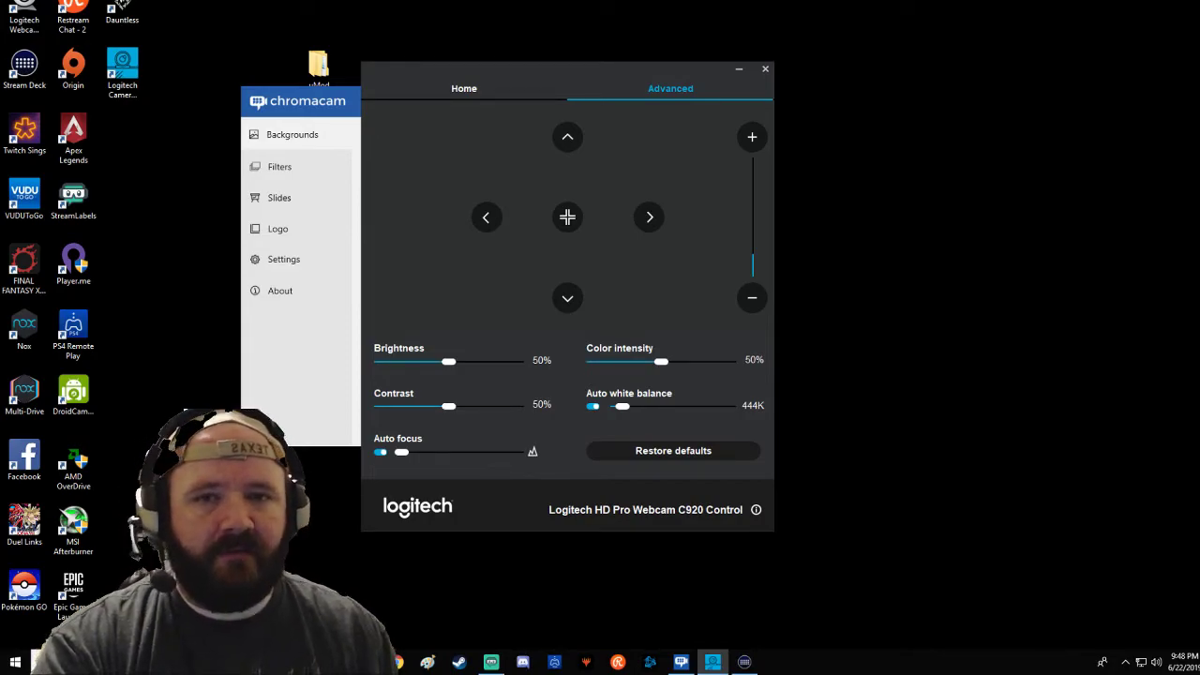
left_click(464, 88)
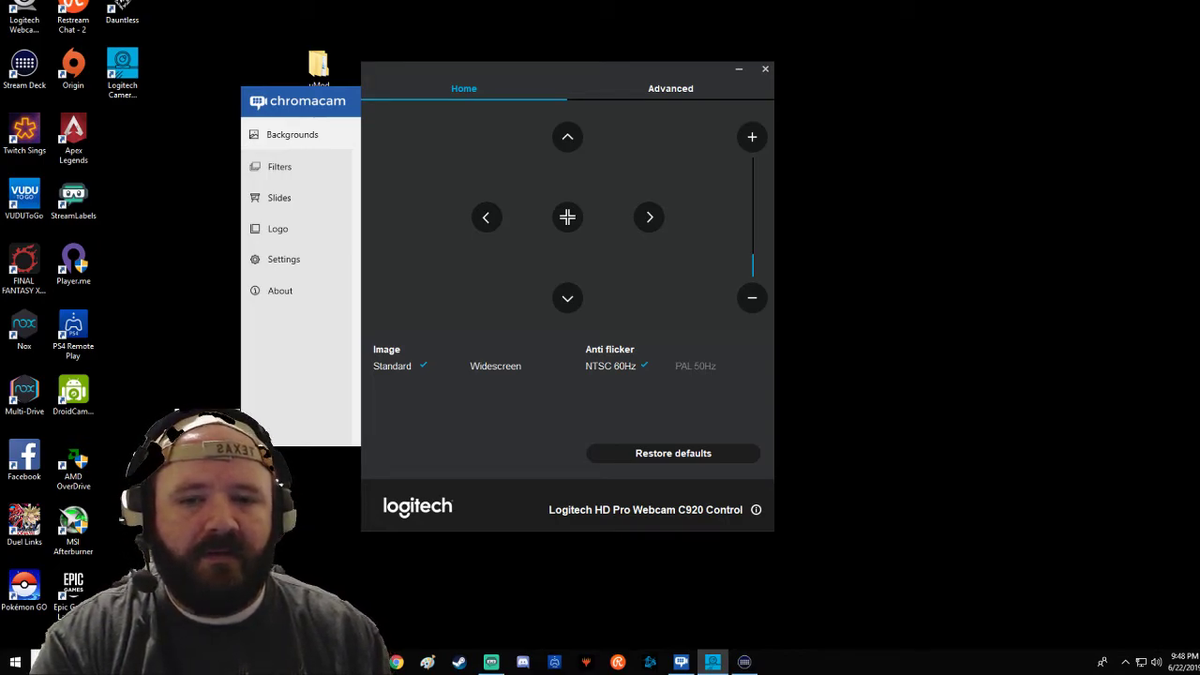
Test Widescreen but keep the image Standard, review the Advanced adjustments, and move the window aside
left_click(495, 366)
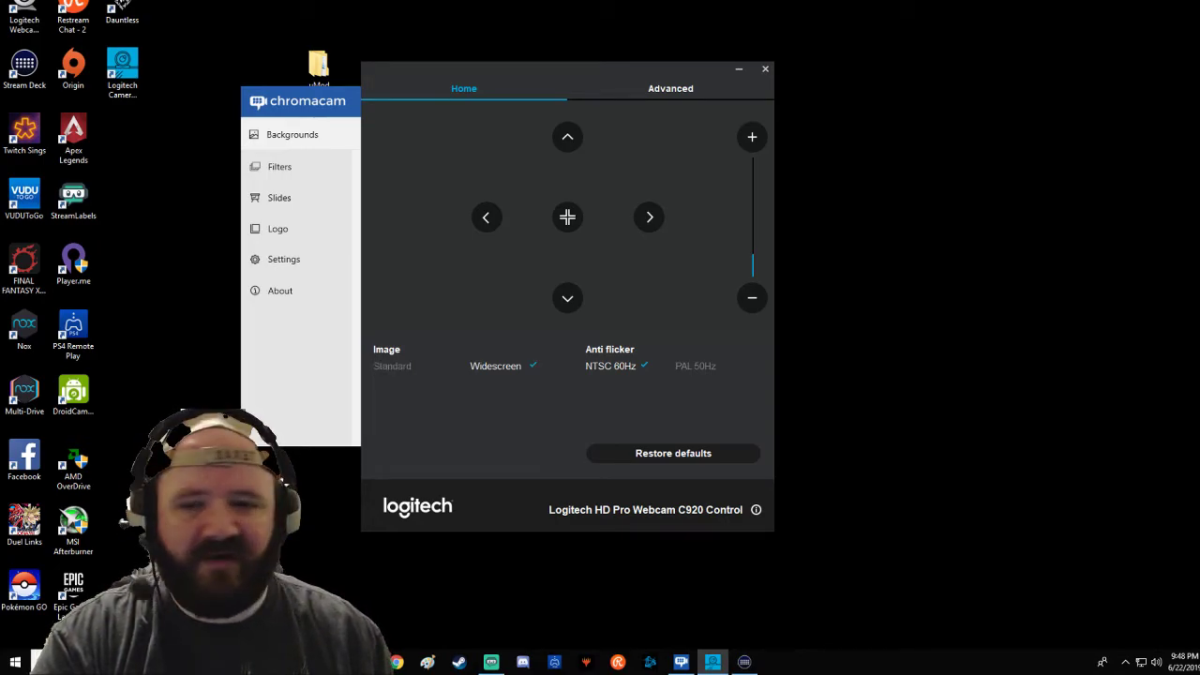
left_click(392, 365)
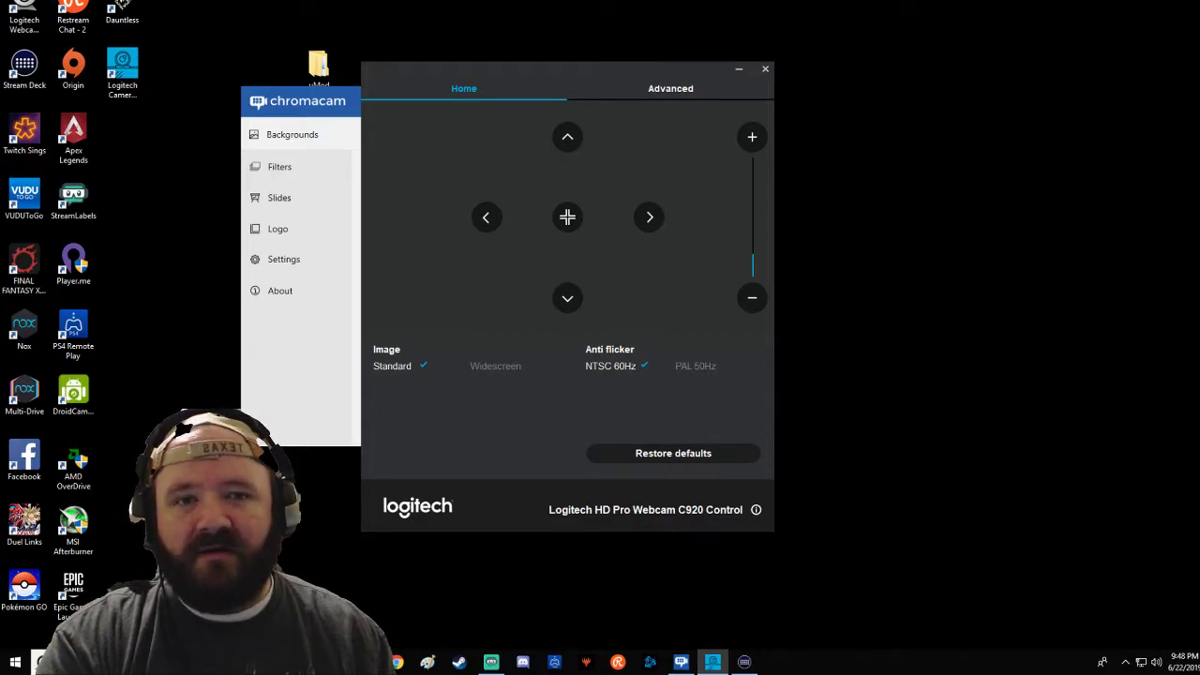
left_click(670, 88)
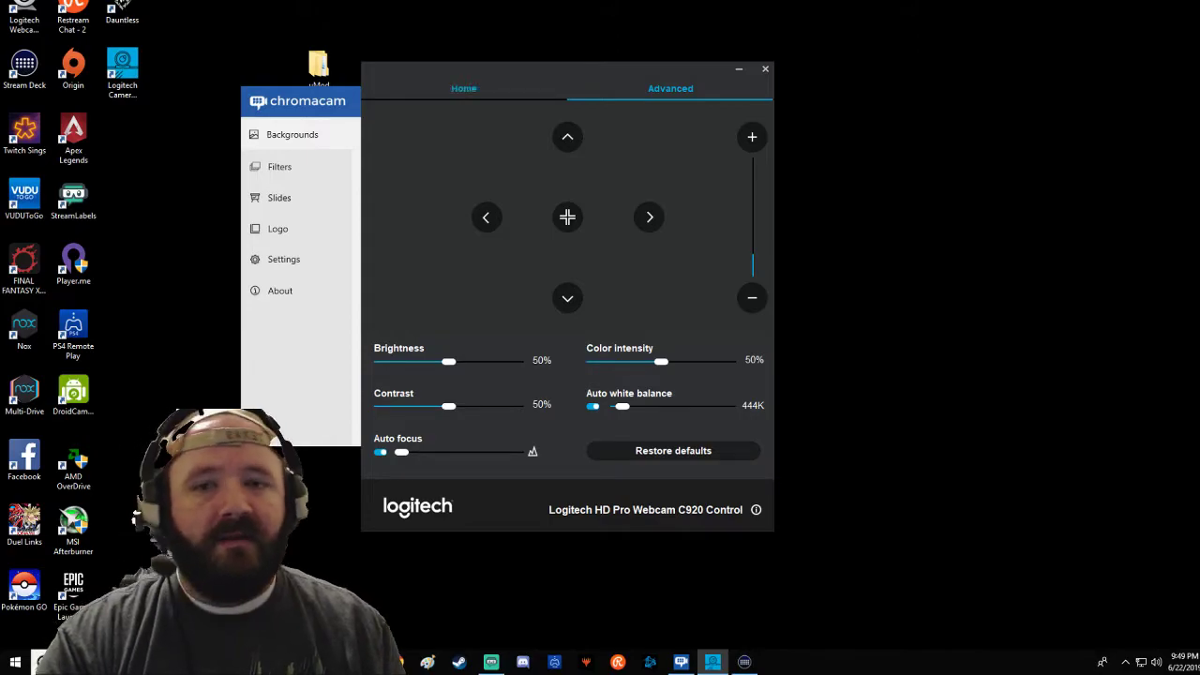
left_click(464, 89)
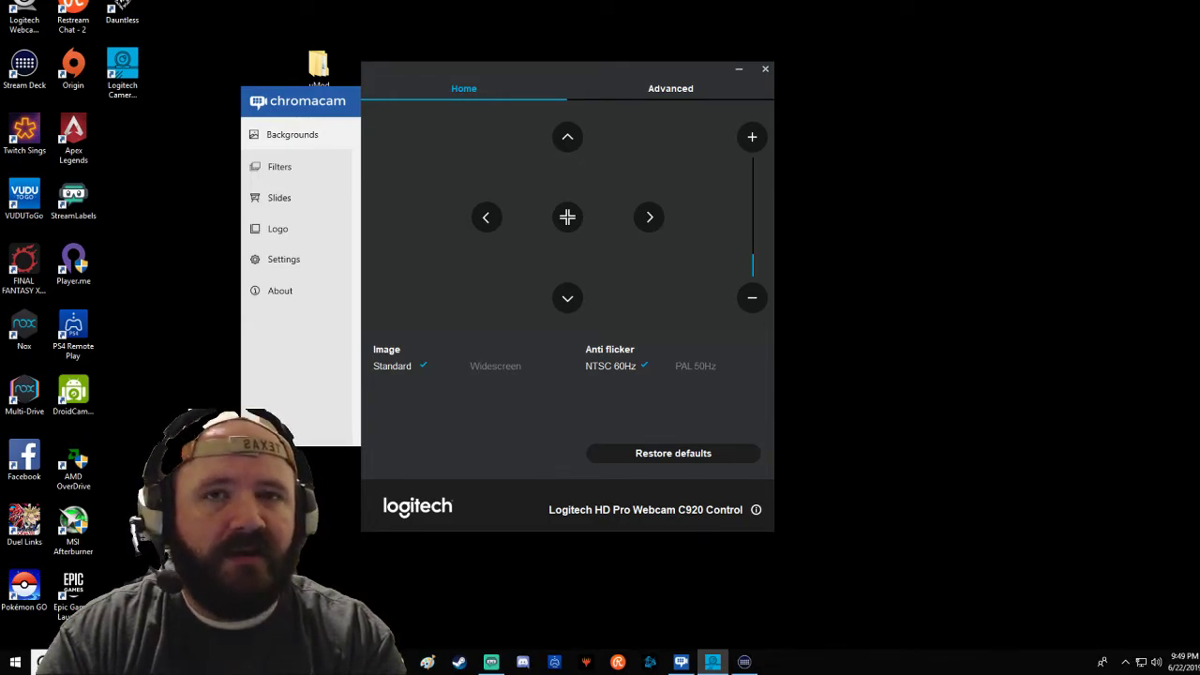
left_click(670, 88)
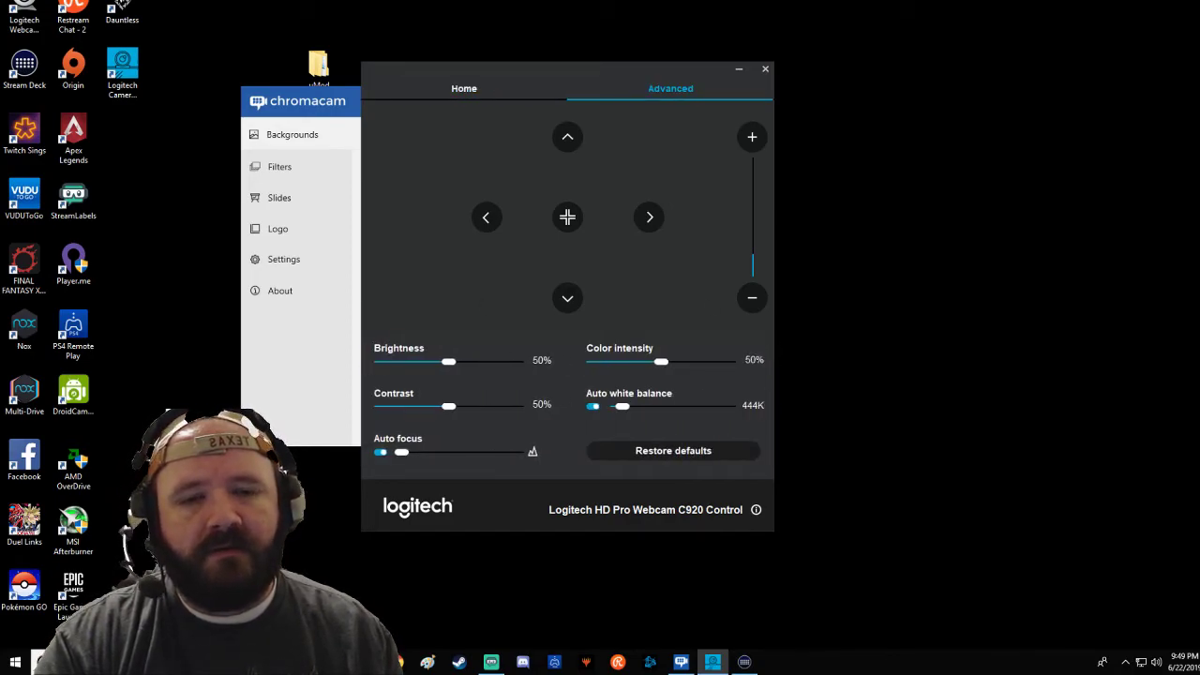
left_click_drag(656, 70, 921, 51)
Move the ChromaCam window to the right side of the screen and list its Classic/Streamer modes
left_click(1030, 49)
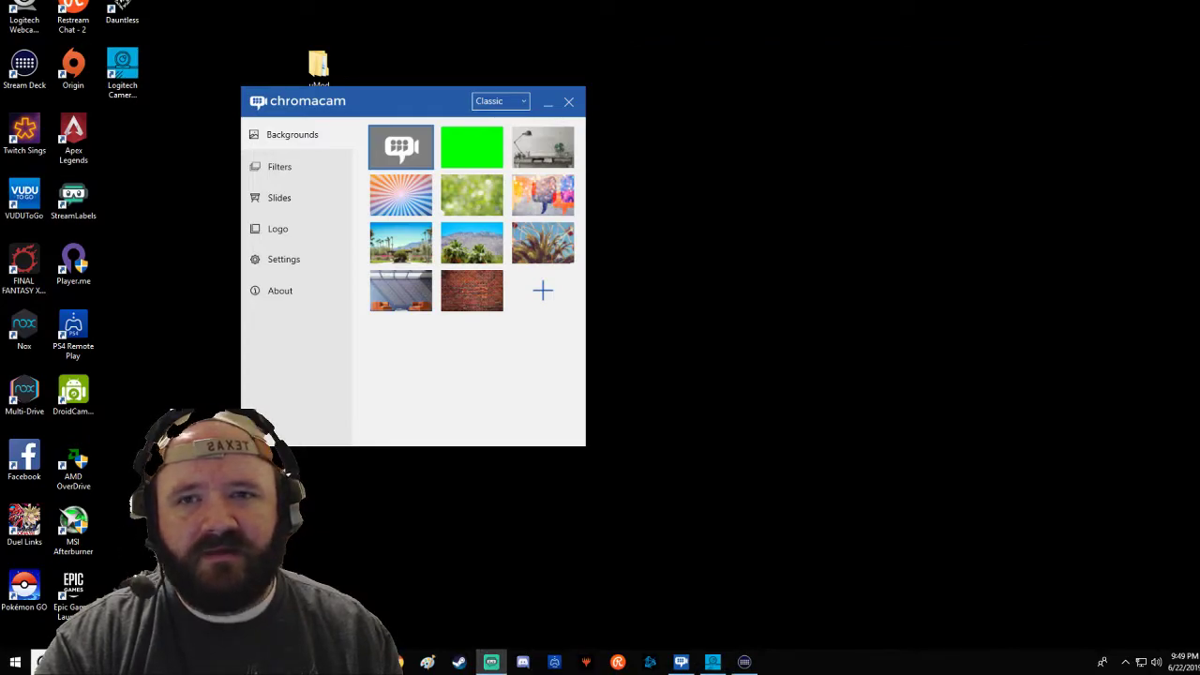
left_click_drag(414, 101, 609, 140)
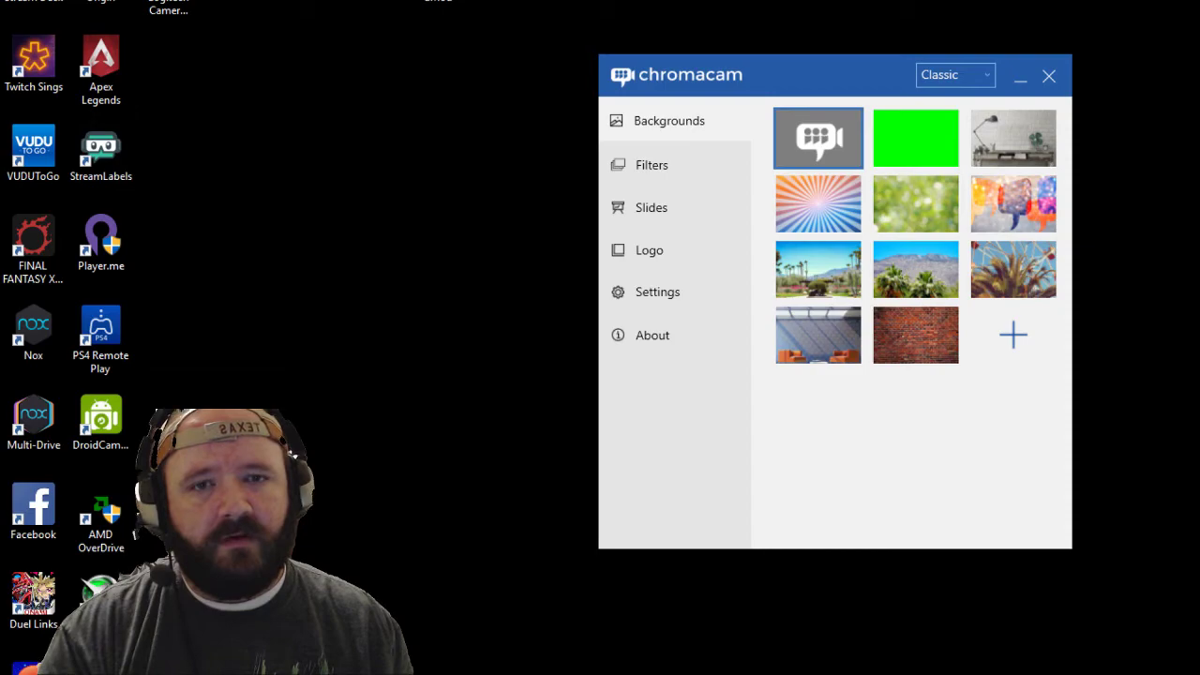
left_click(955, 75)
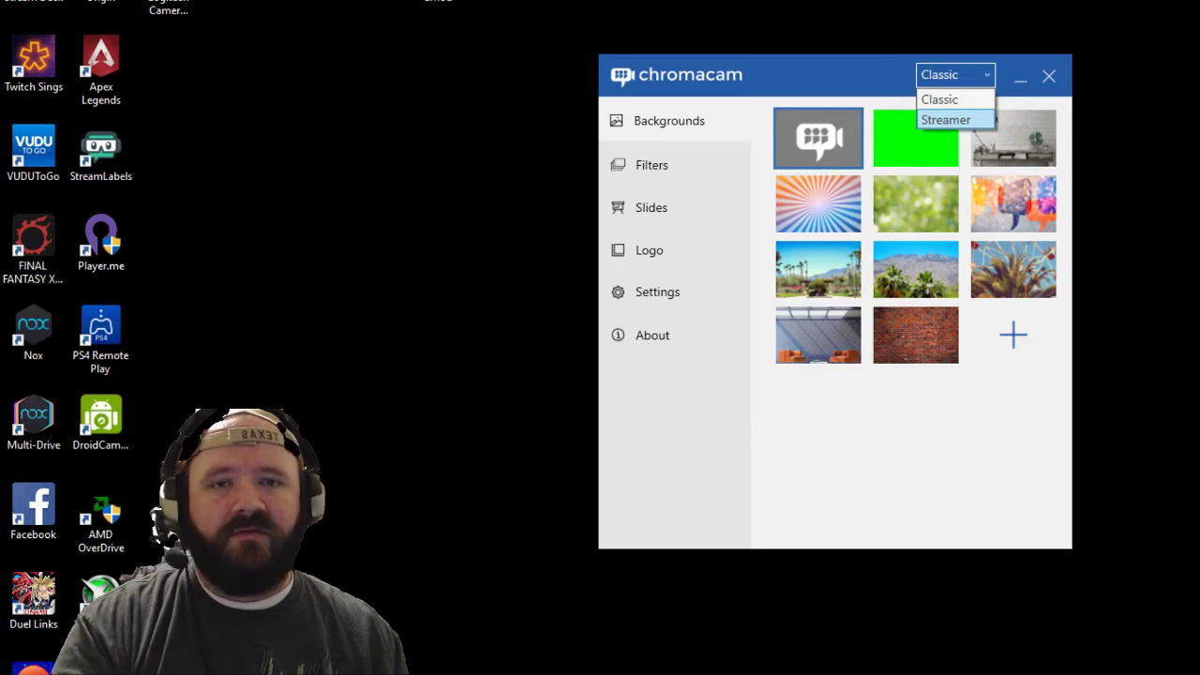
Switch ChromaCam to Streamer mode and preview the falling leaves, money and hearts effects
key("Return")
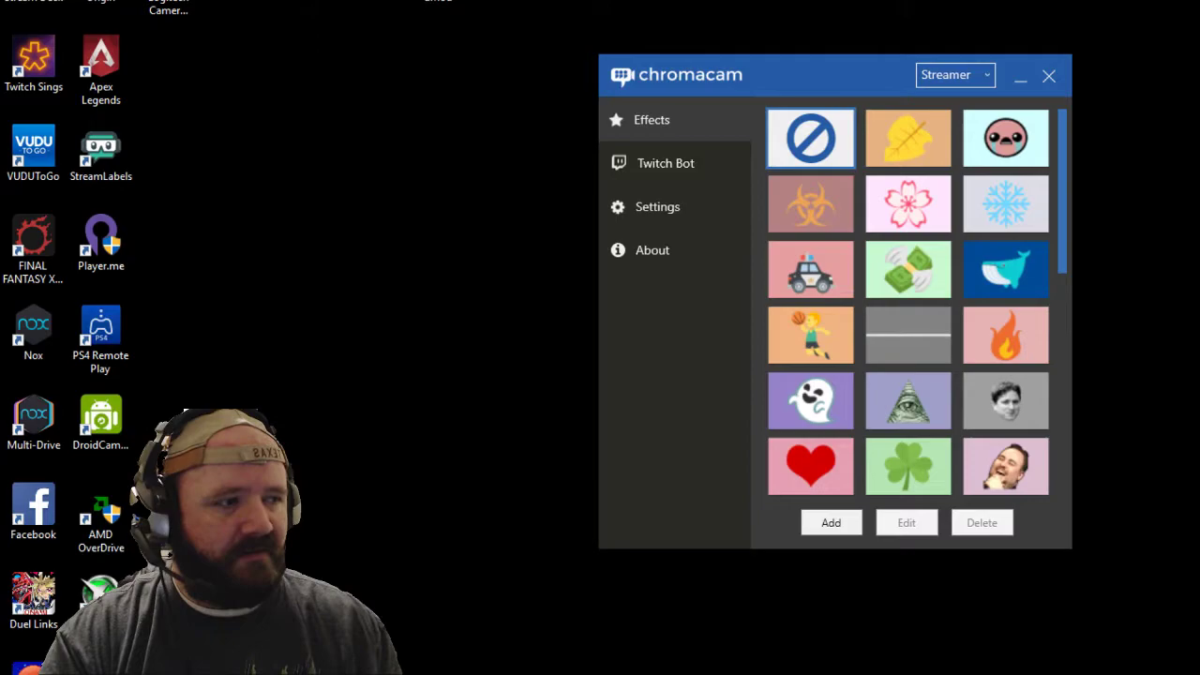
left_click(907, 138)
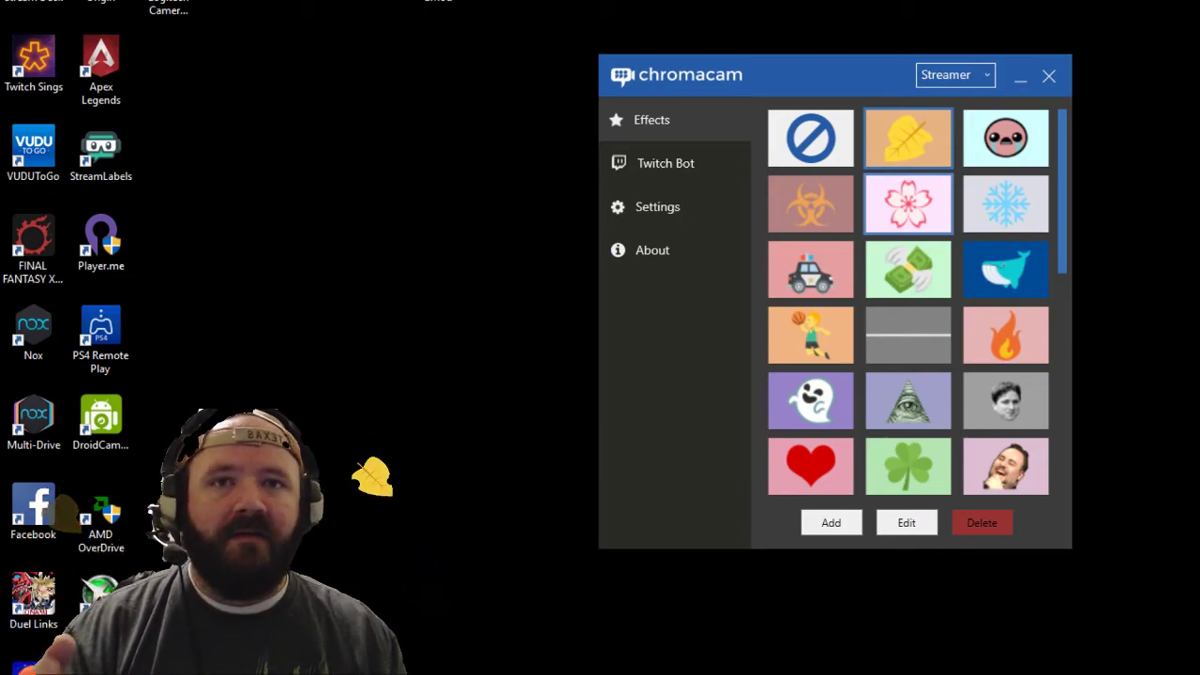
left_click(907, 269)
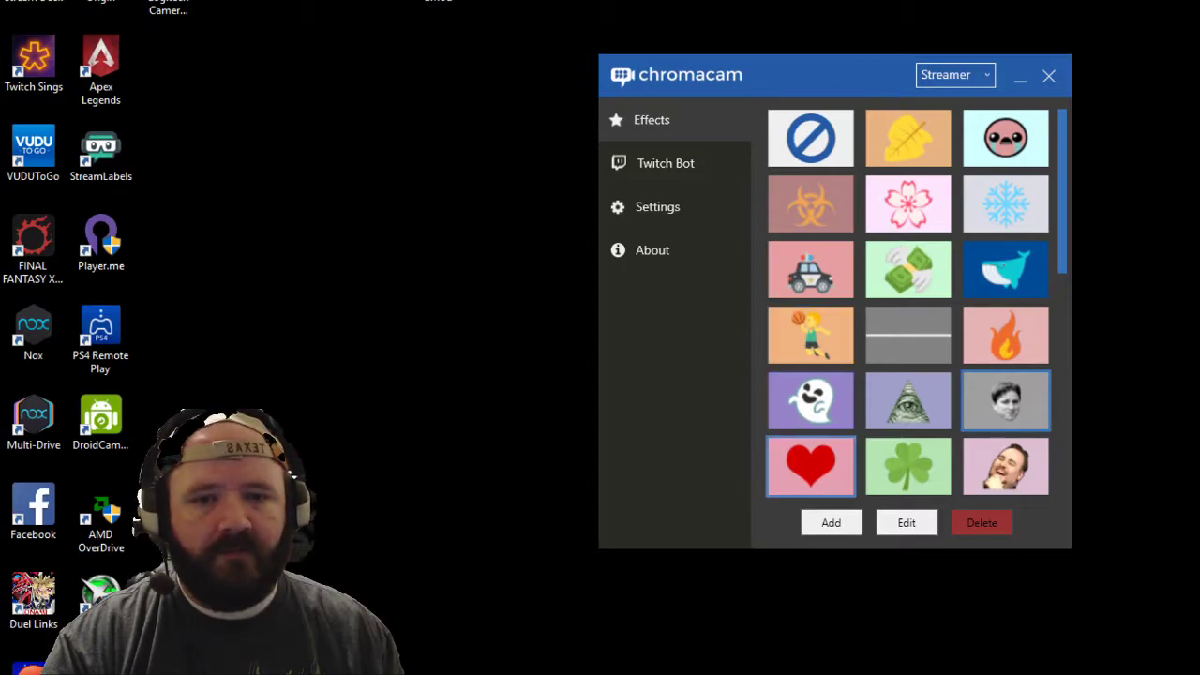
left_click(811, 466)
left_click(664, 162)
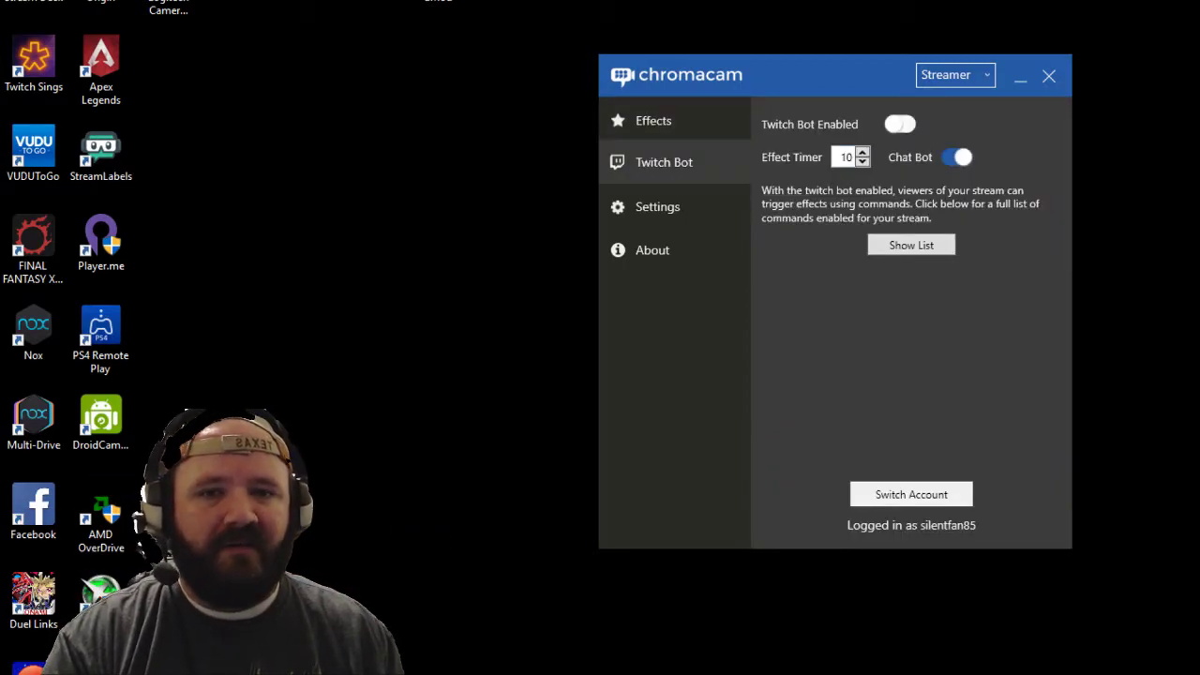
Briefly enable then disable the Twitch bot, review its full chat command list, and go to Settings
left_click(899, 124)
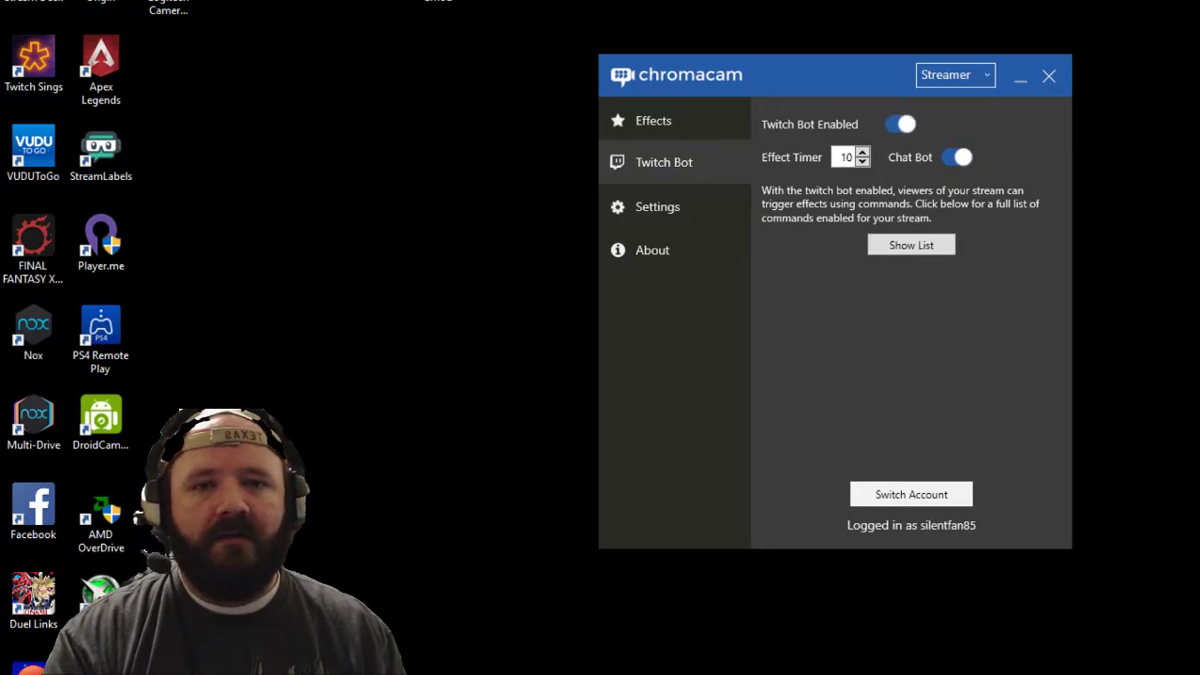
left_click(899, 124)
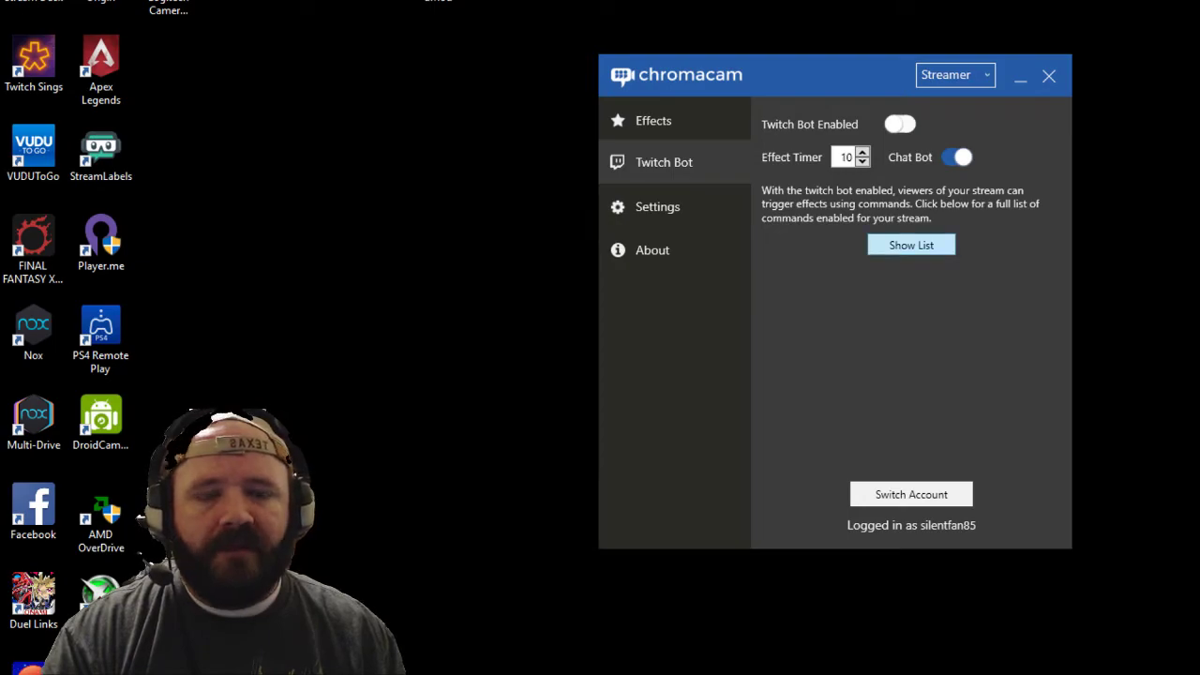
left_click(911, 245)
scroll(911, 352, "down", 2)
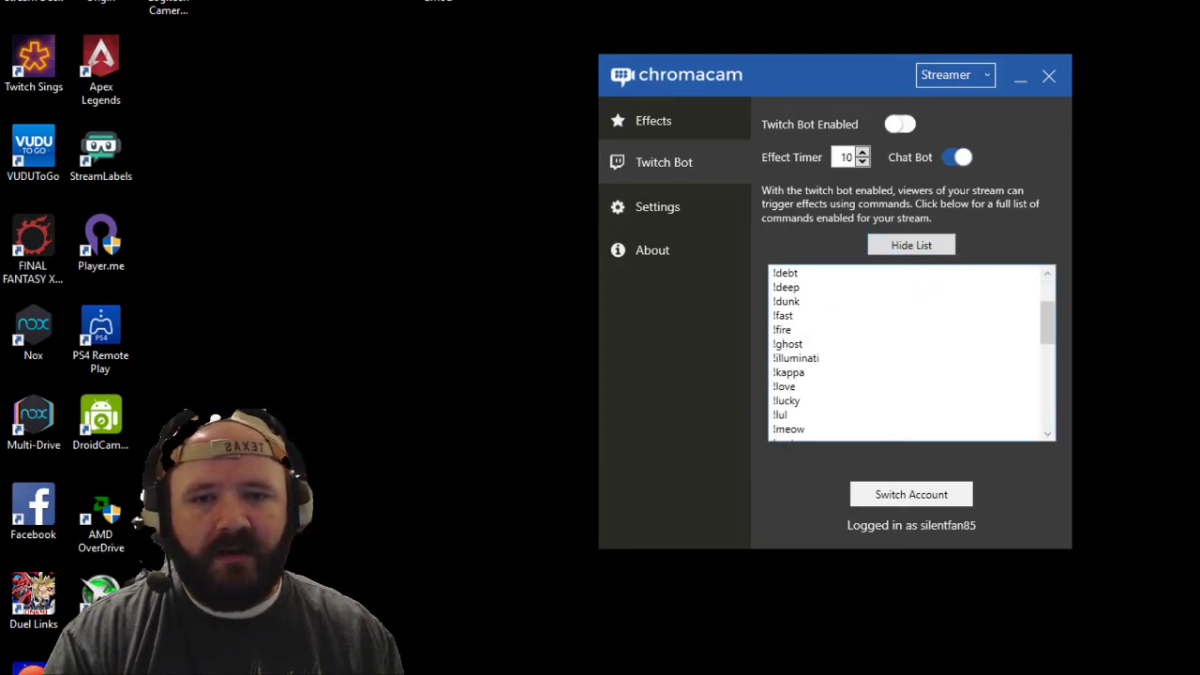
scroll(911, 351, "up", 2)
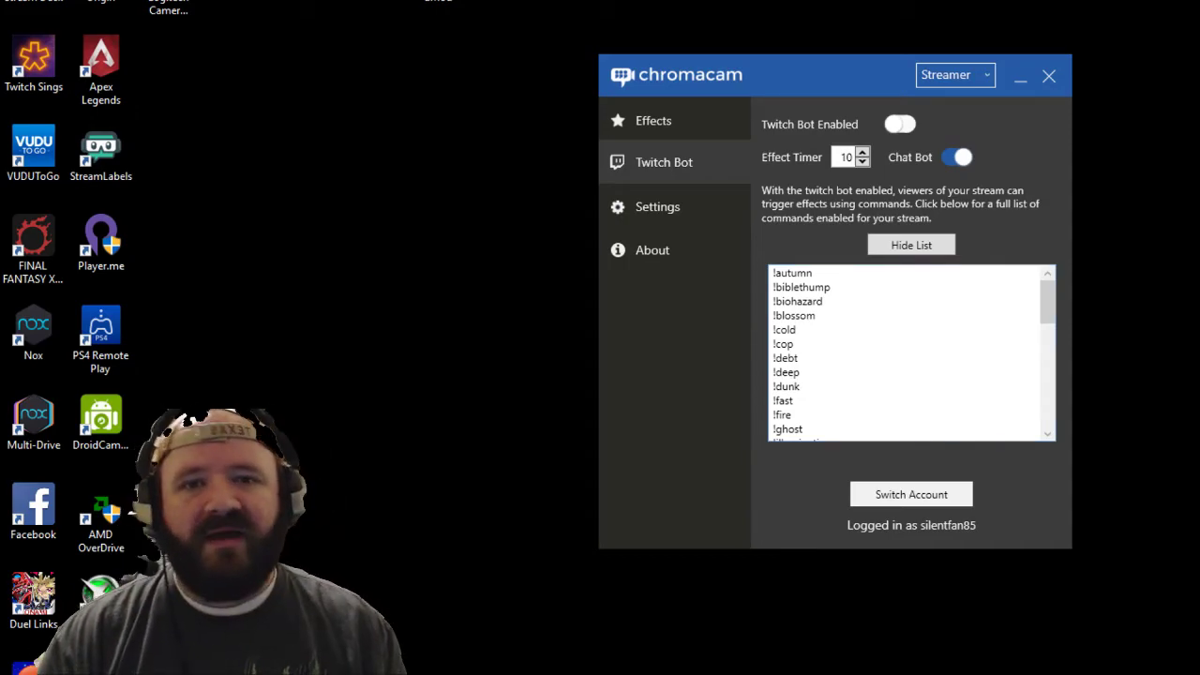
left_click(656, 207)
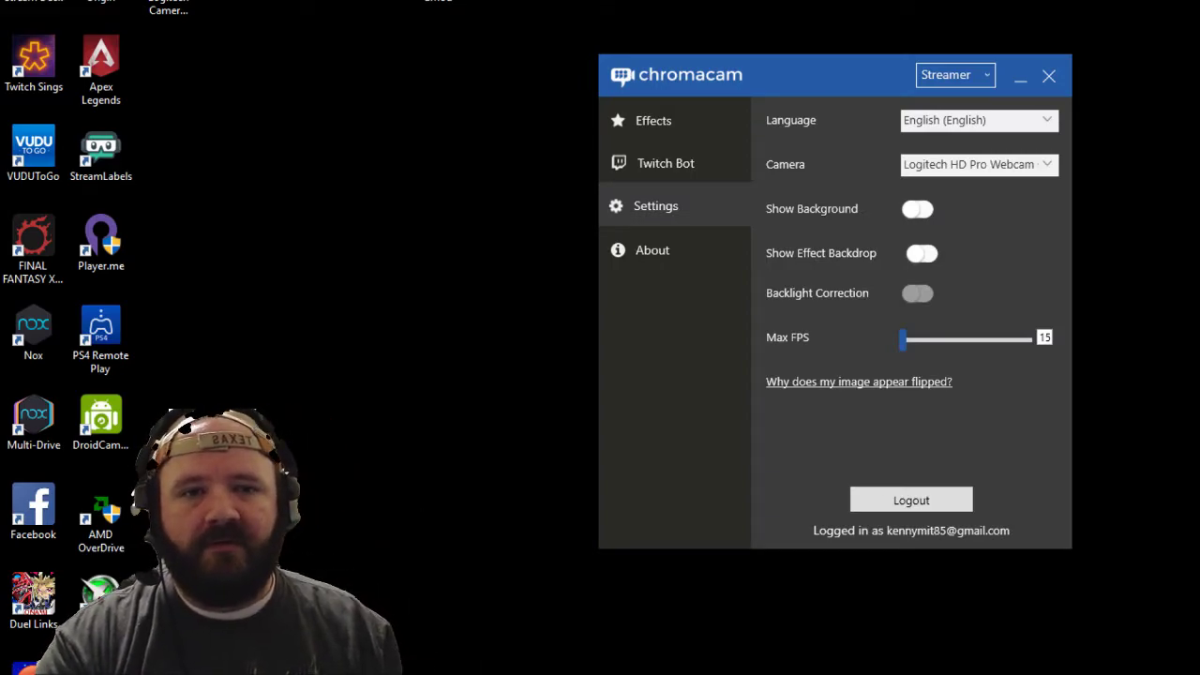
Keep the C920 webcam as camera, leave Show Background off, and turn Show Effect Backdrop on
left_click(979, 164)
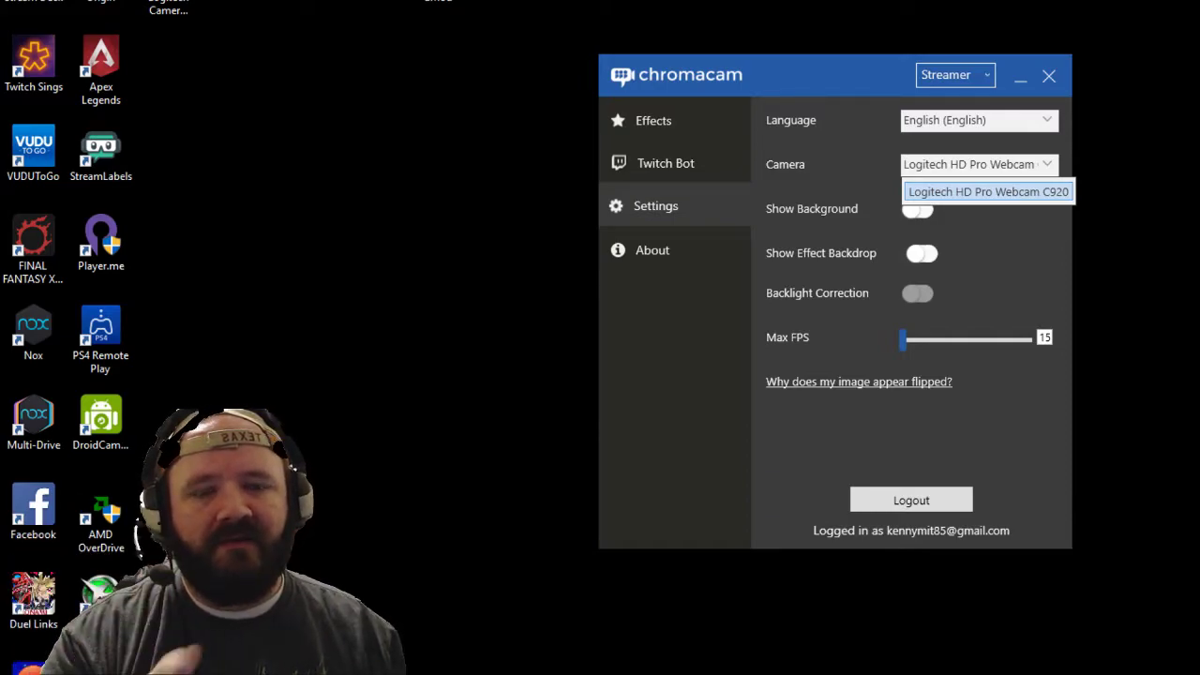
key("Return")
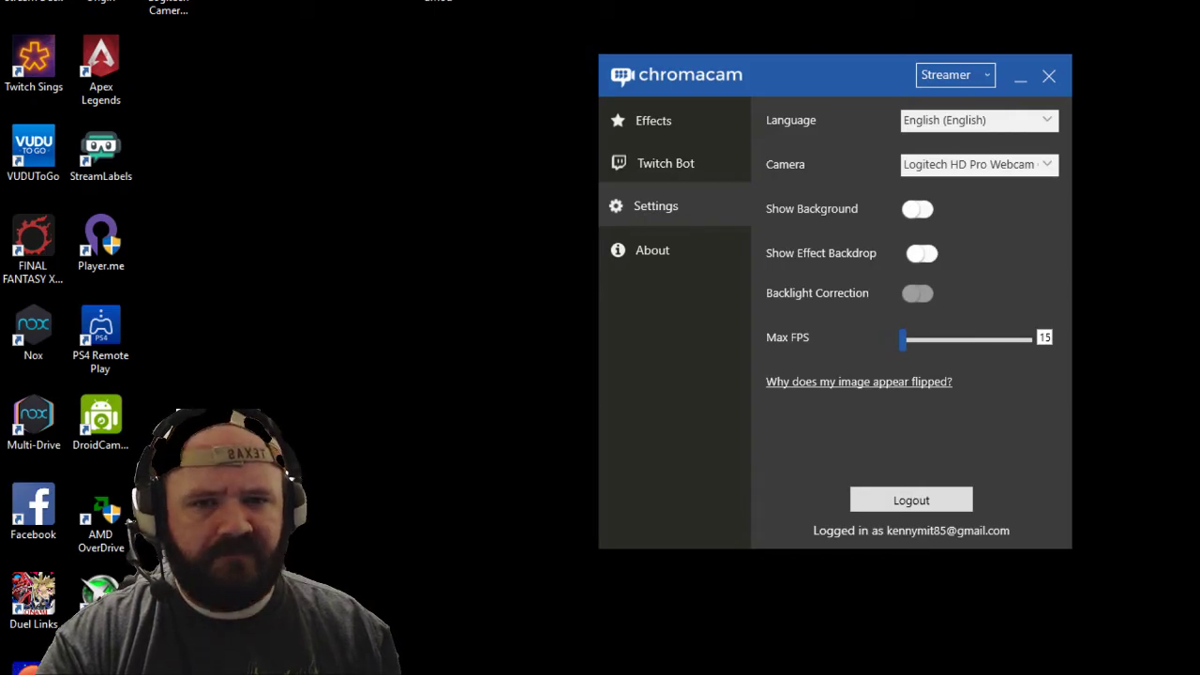
key("Tab")
key("space")
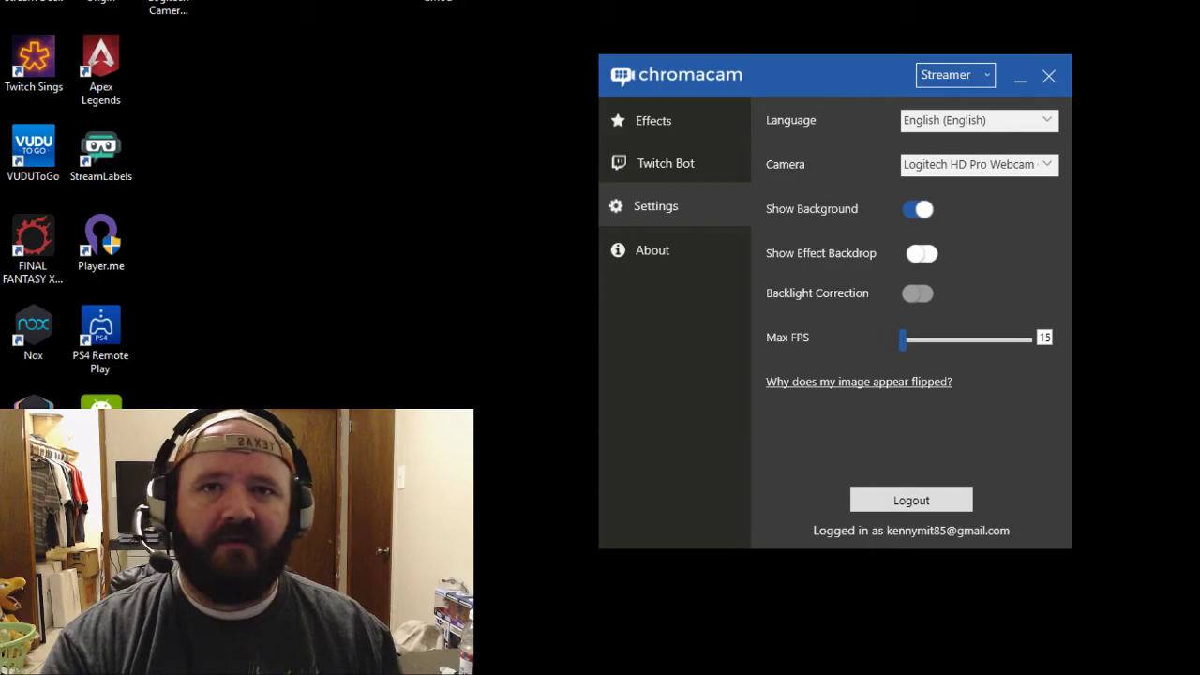
key("space")
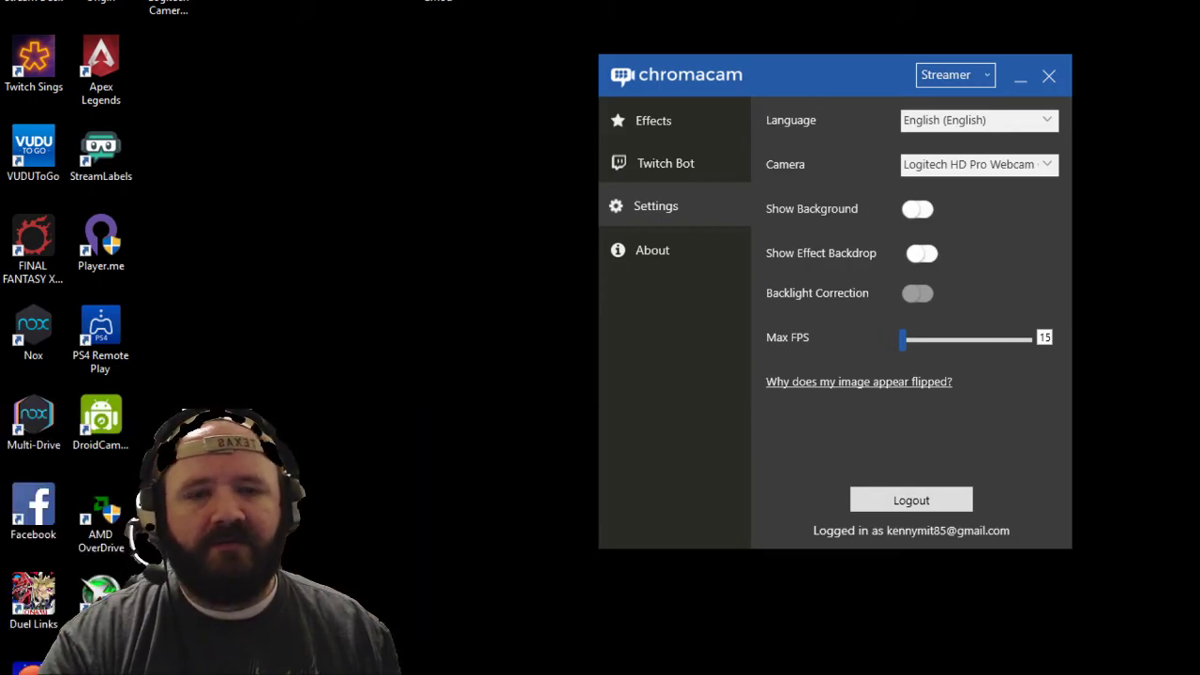
key("Tab")
key("space")
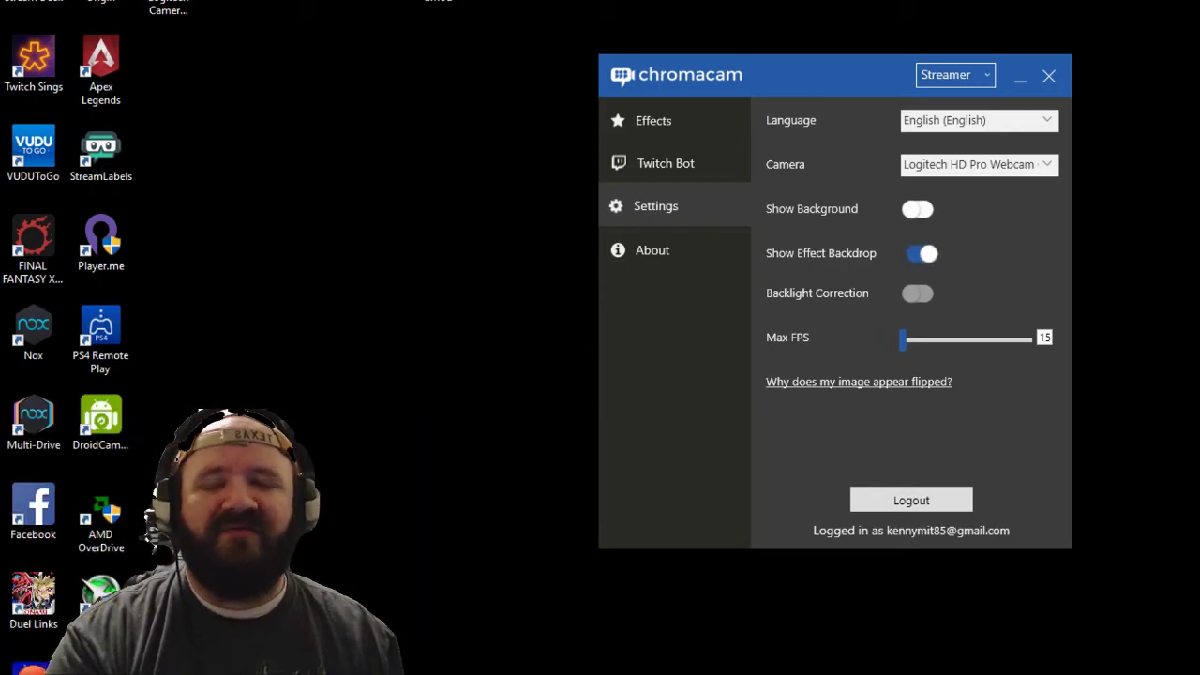
Switch the webcam effect from falling leaves to the crying-face effect
left_click(664, 163)
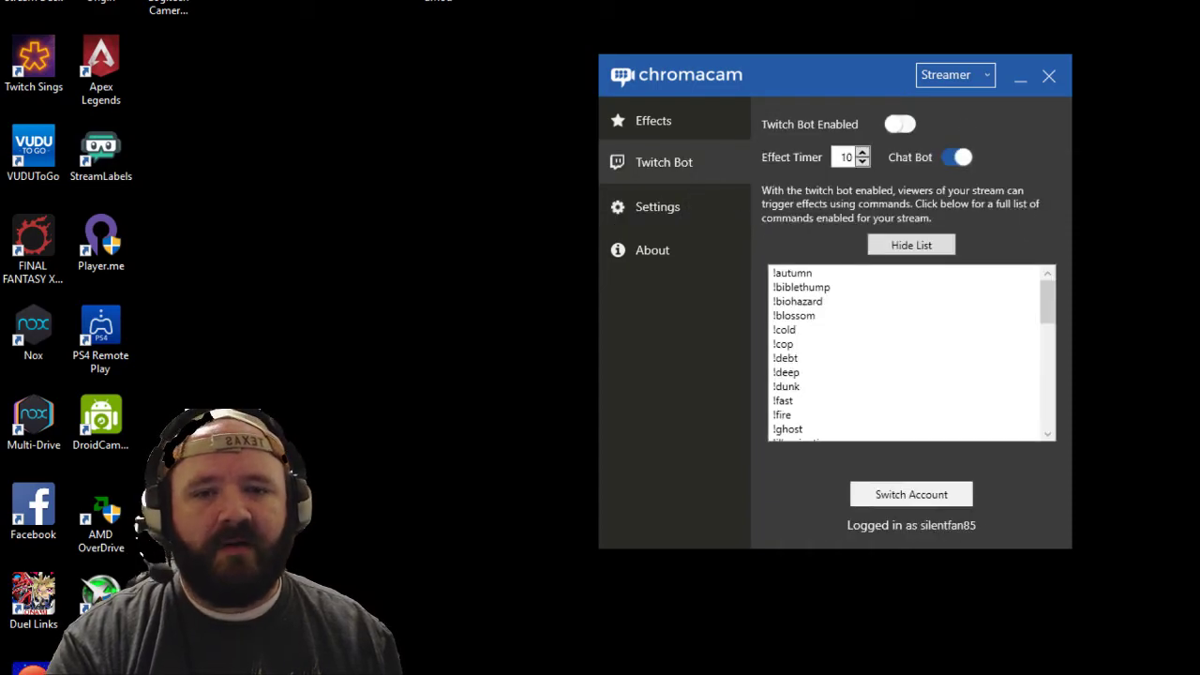
left_click(653, 120)
left_click(907, 138)
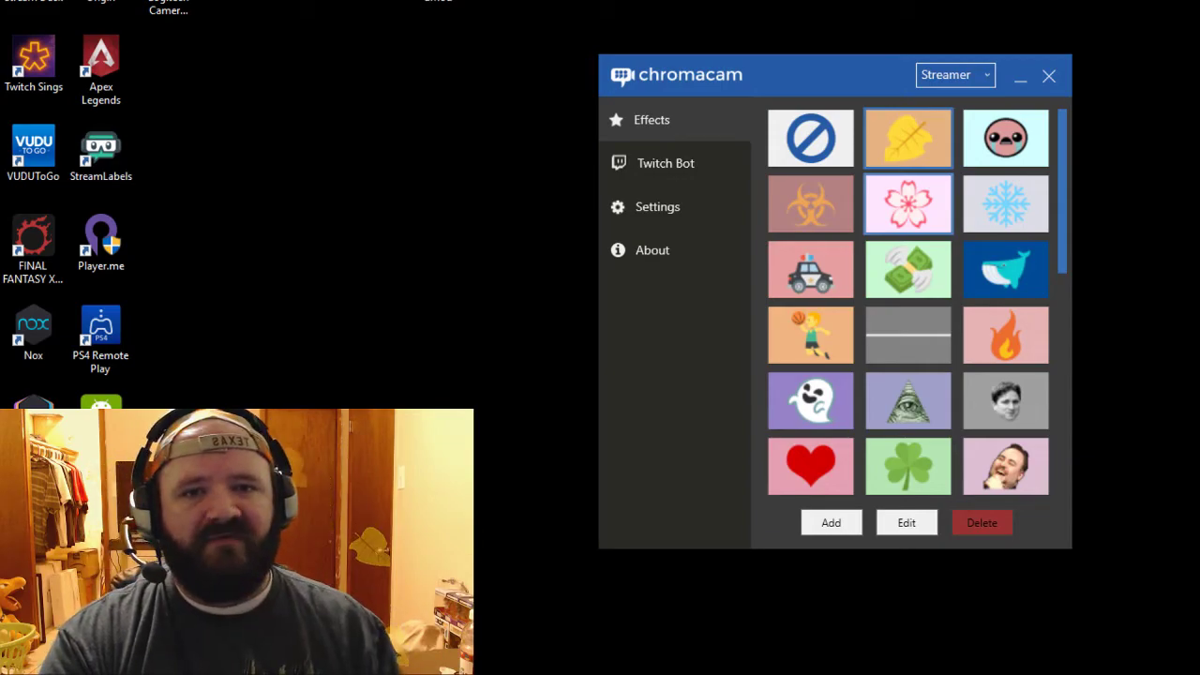
left_click(1005, 138)
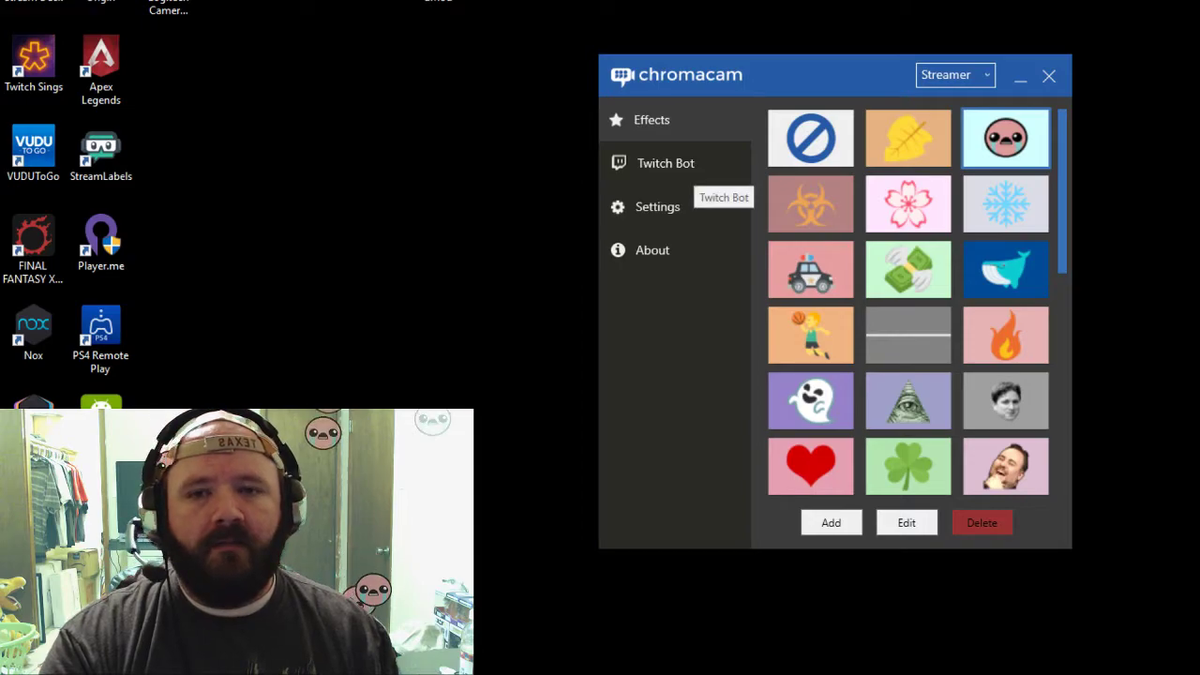
left_click(689, 171)
Turn off Show Effect Backdrop in ChromaCam Settings so effects appear without the room
left_click(656, 207)
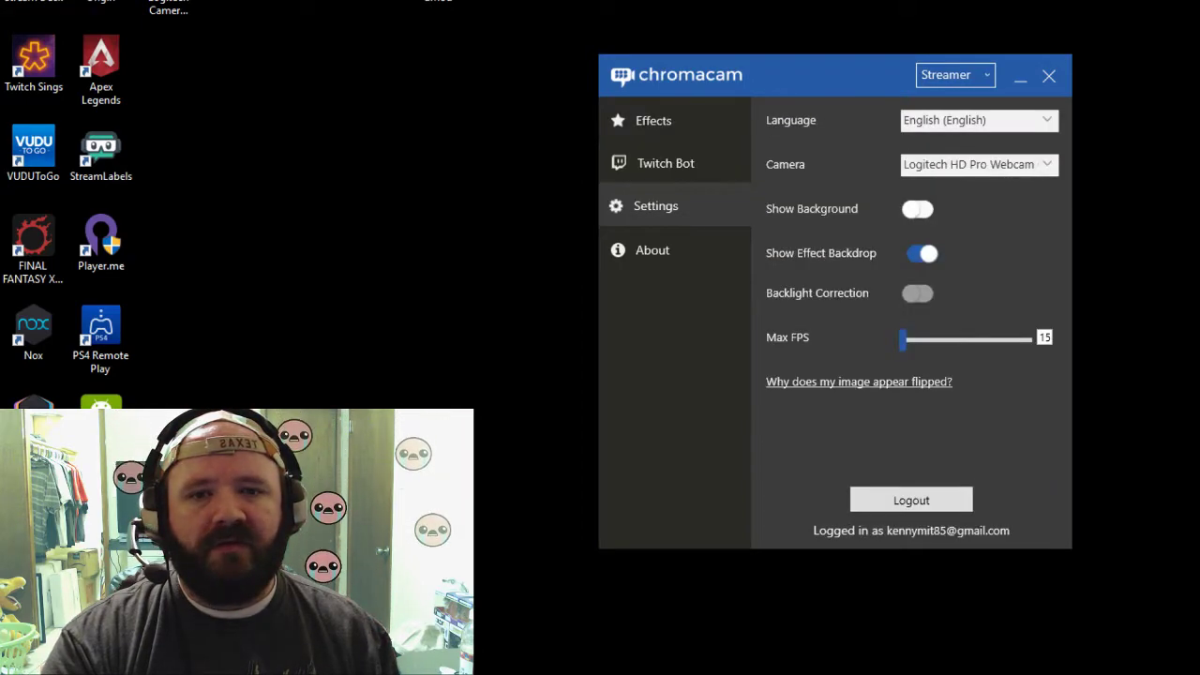
left_click(921, 253)
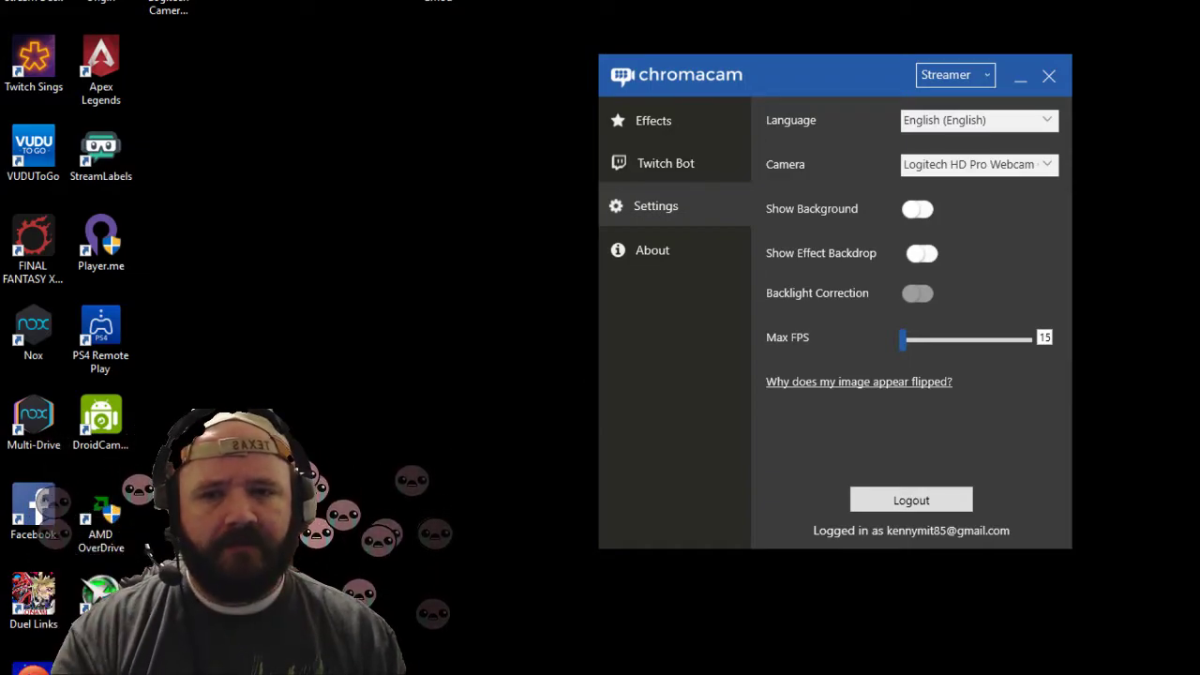
Check ChromaCam's About information and switch back to Classic mode
left_click(651, 248)
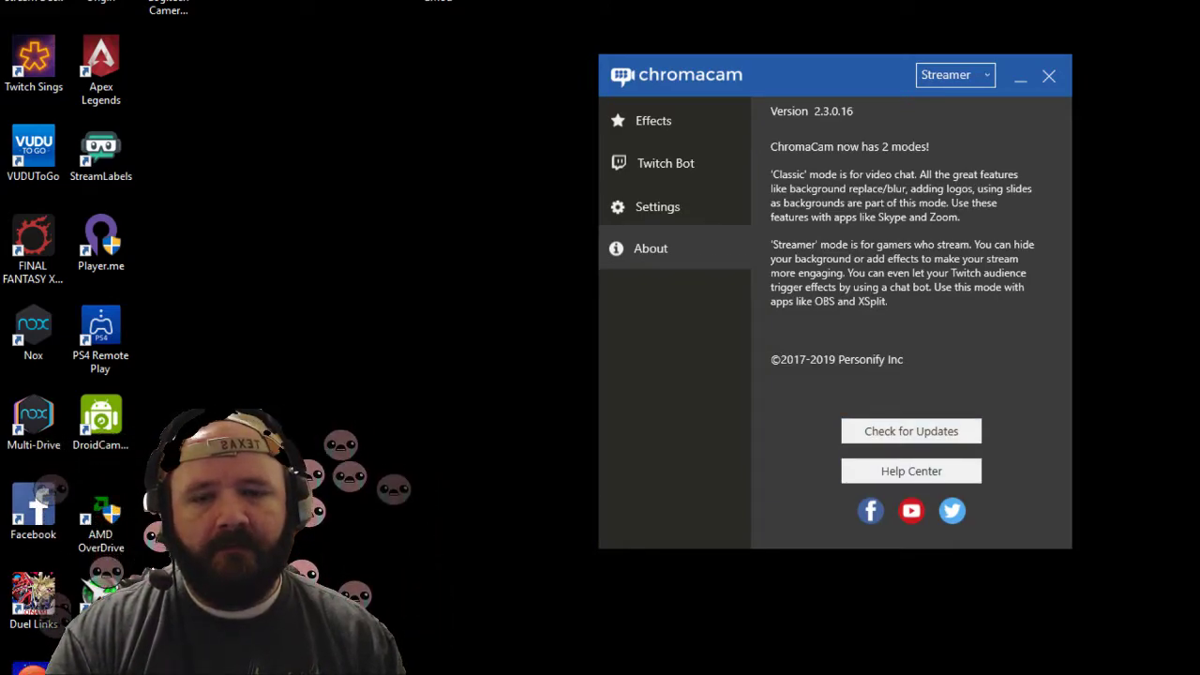
left_click(955, 75)
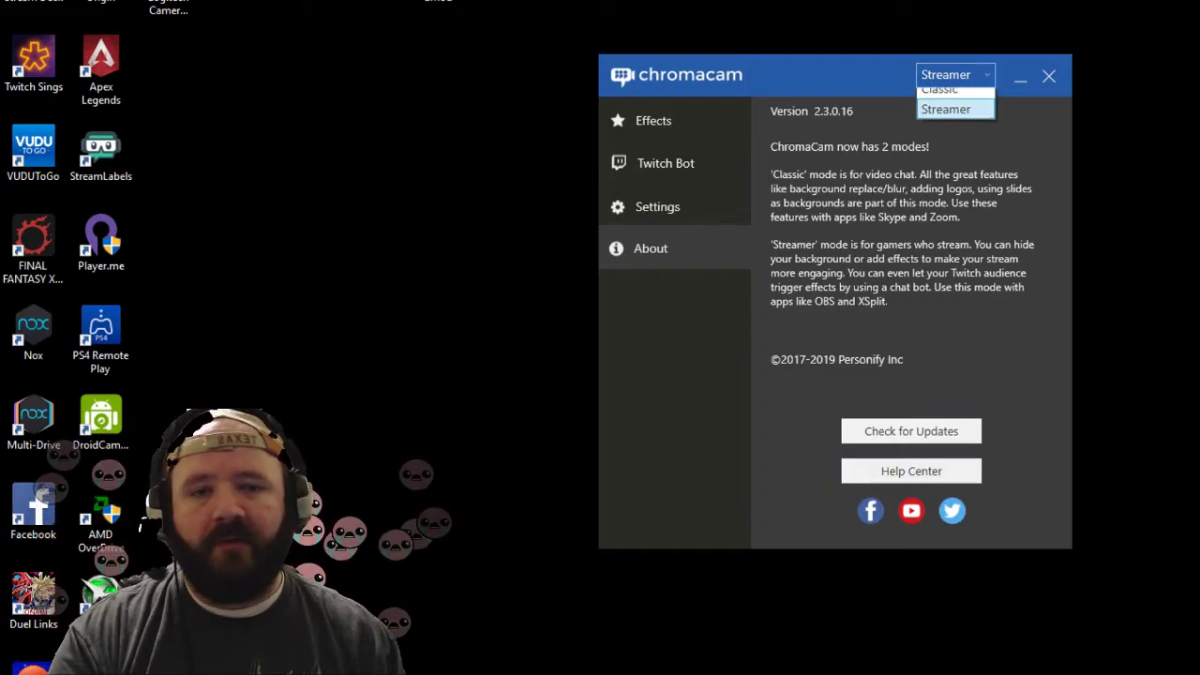
left_click(940, 93)
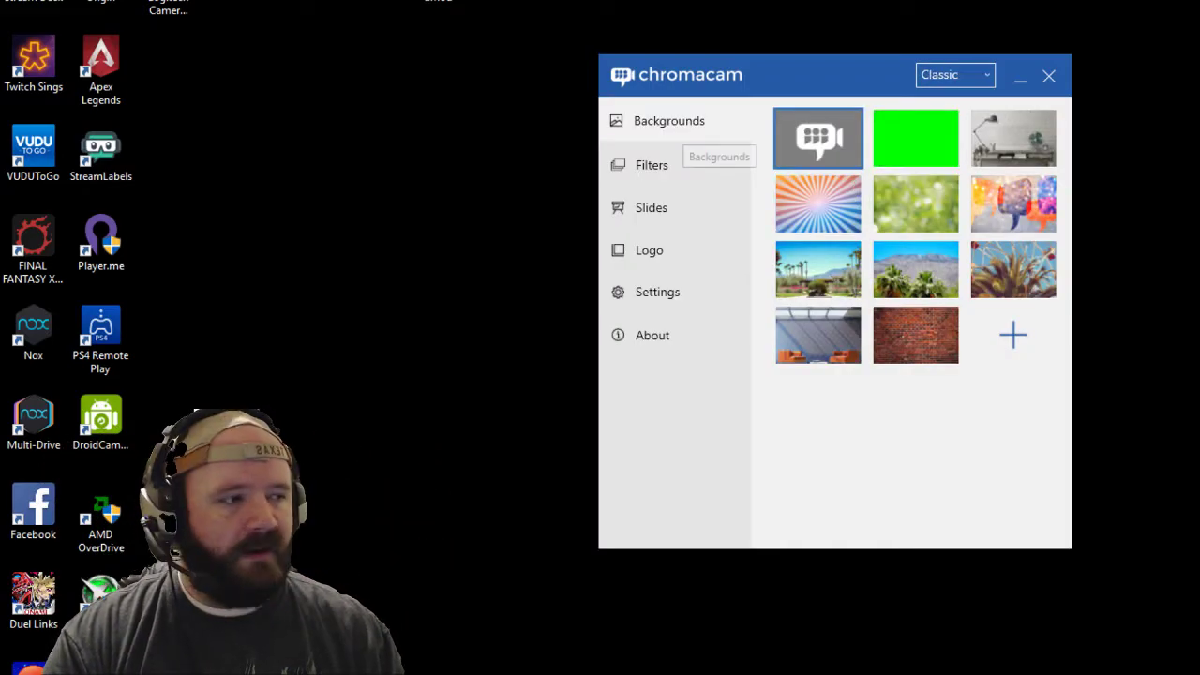
Try green bokeh, painting and desk-lamp backgrounds, keep the original, then pick the blur filter
left_click(915, 203)
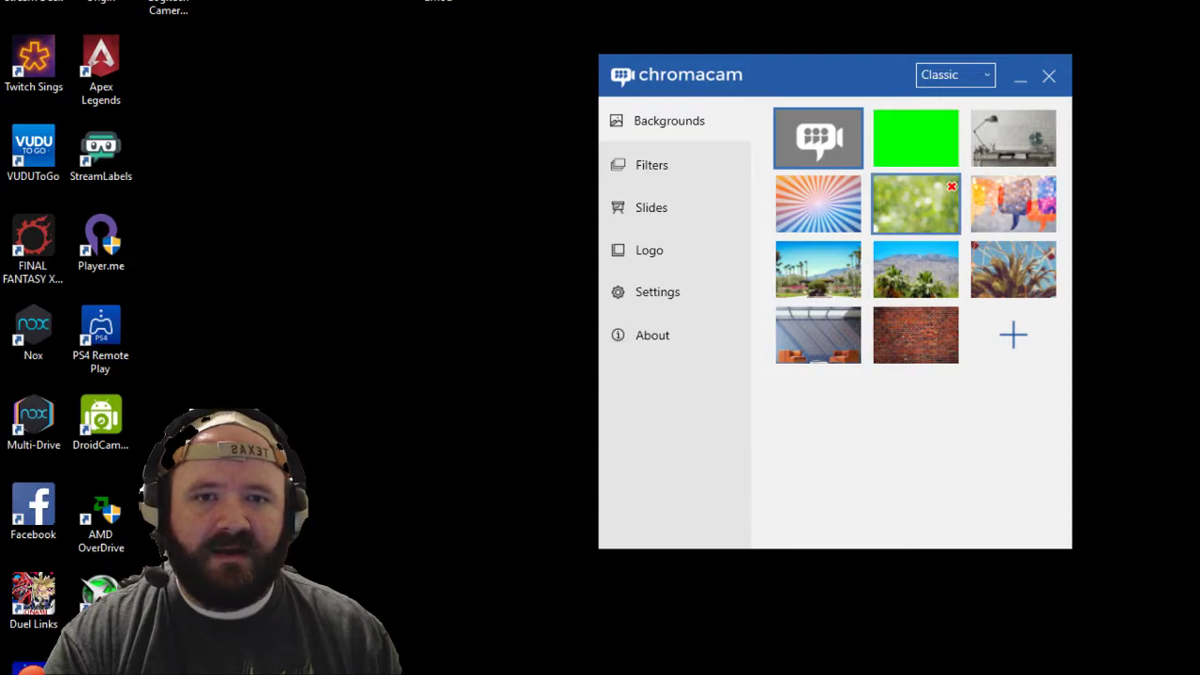
left_click(1012, 203)
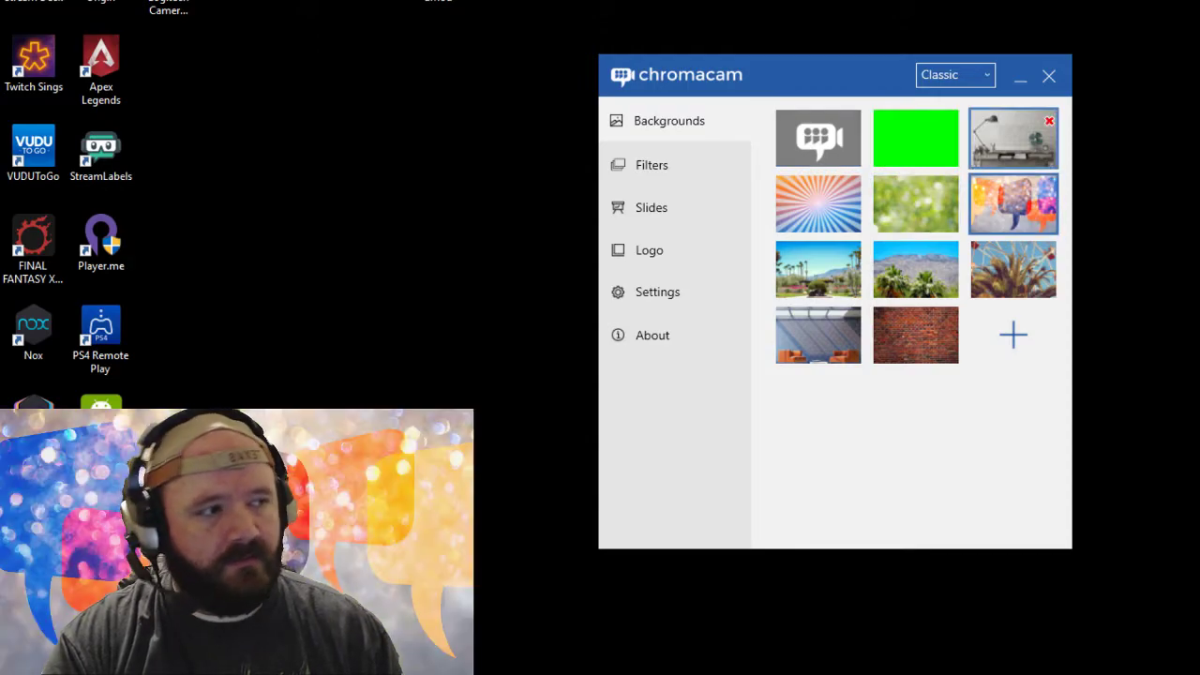
left_click(1012, 138)
left_click(818, 138)
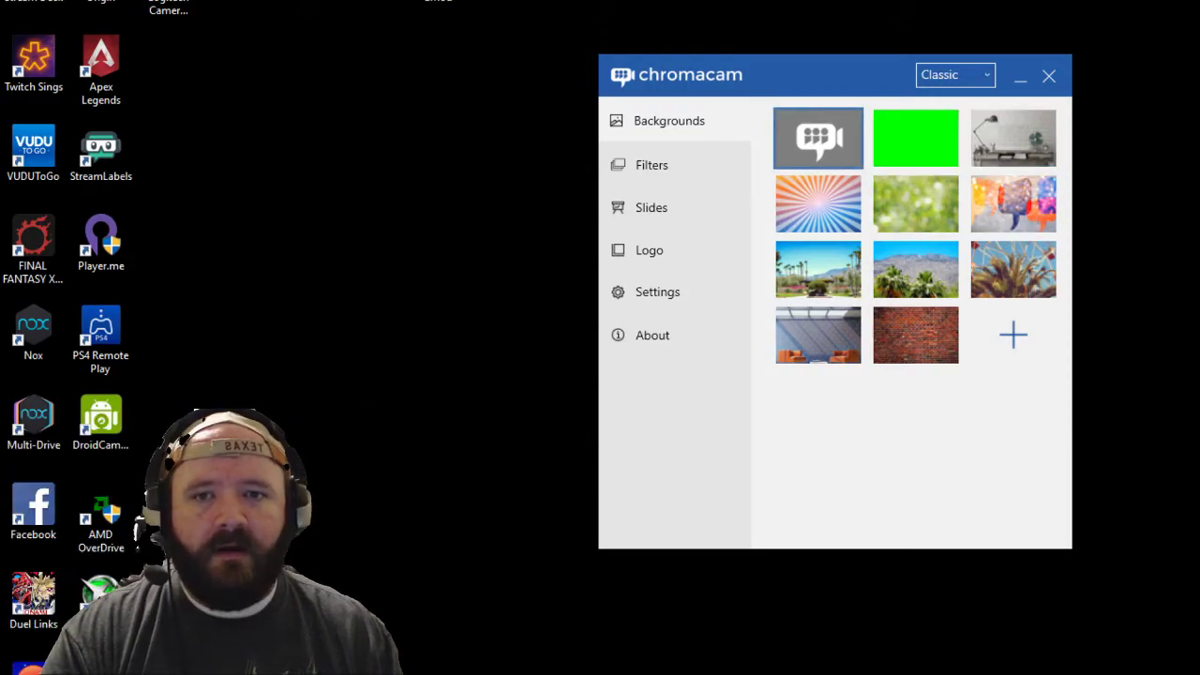
left_click(652, 164)
left_click(809, 138)
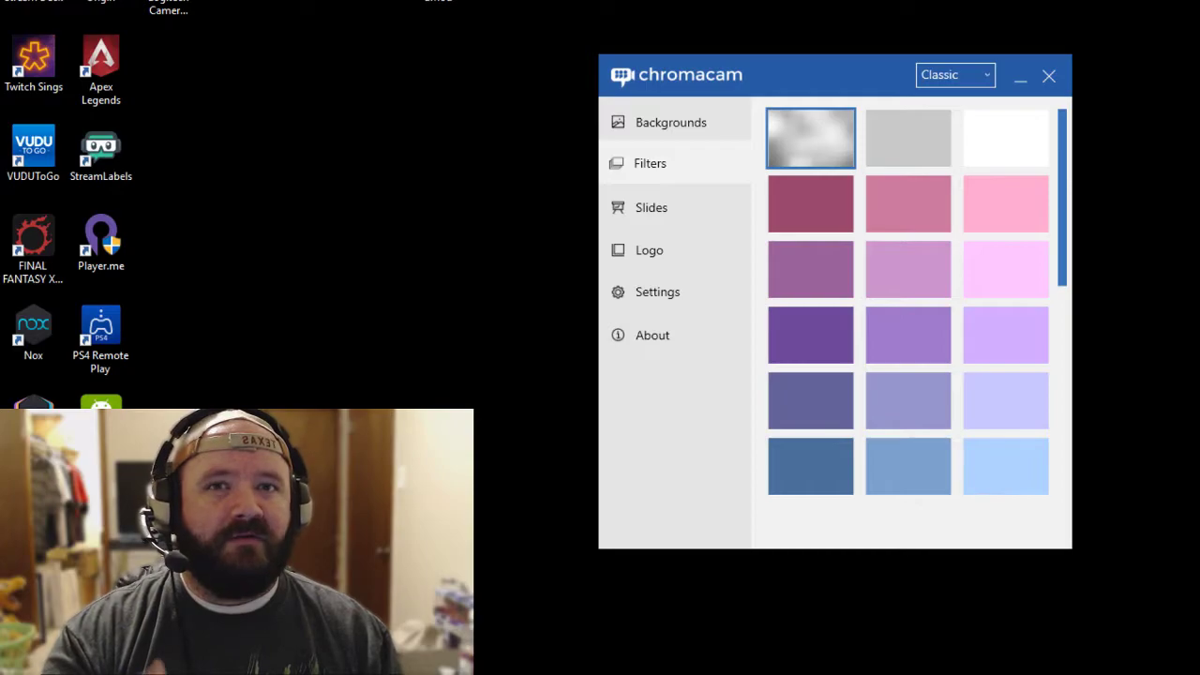
Preview the bar-chart and pie-chart slides, shift Overlay Position left, then clear the slide overlay
left_click(649, 206)
left_click(908, 191)
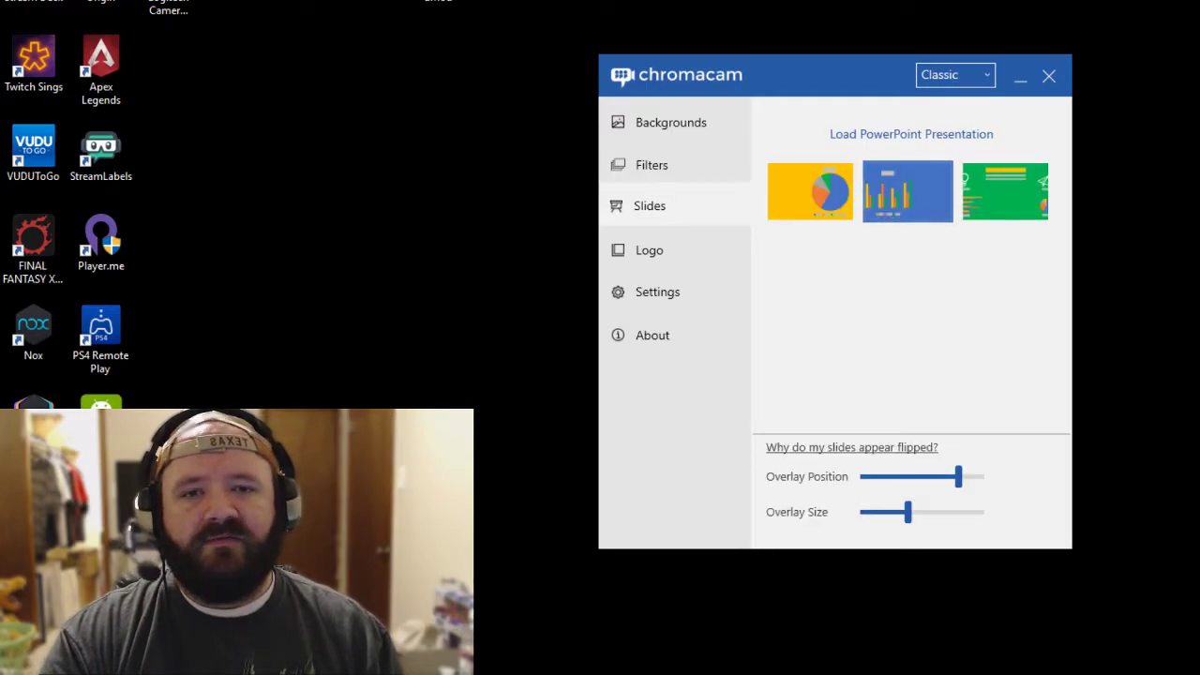
left_click(810, 191)
left_click_drag(958, 476, 885, 476)
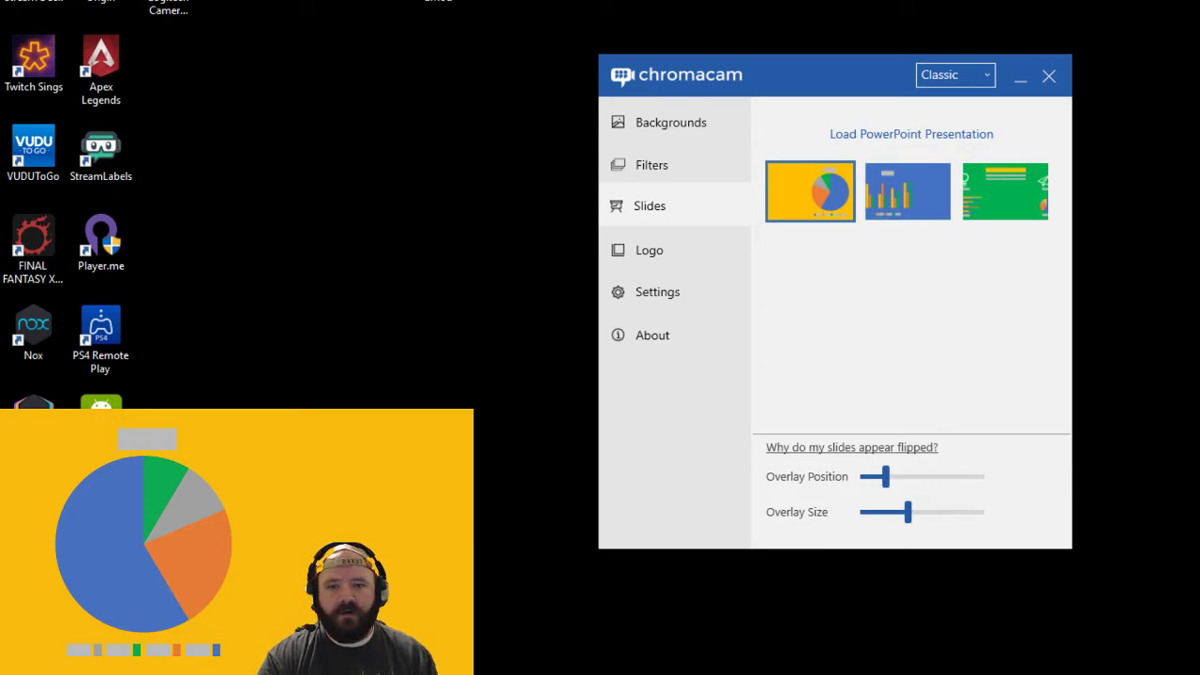
left_click(671, 122)
left_click(650, 209)
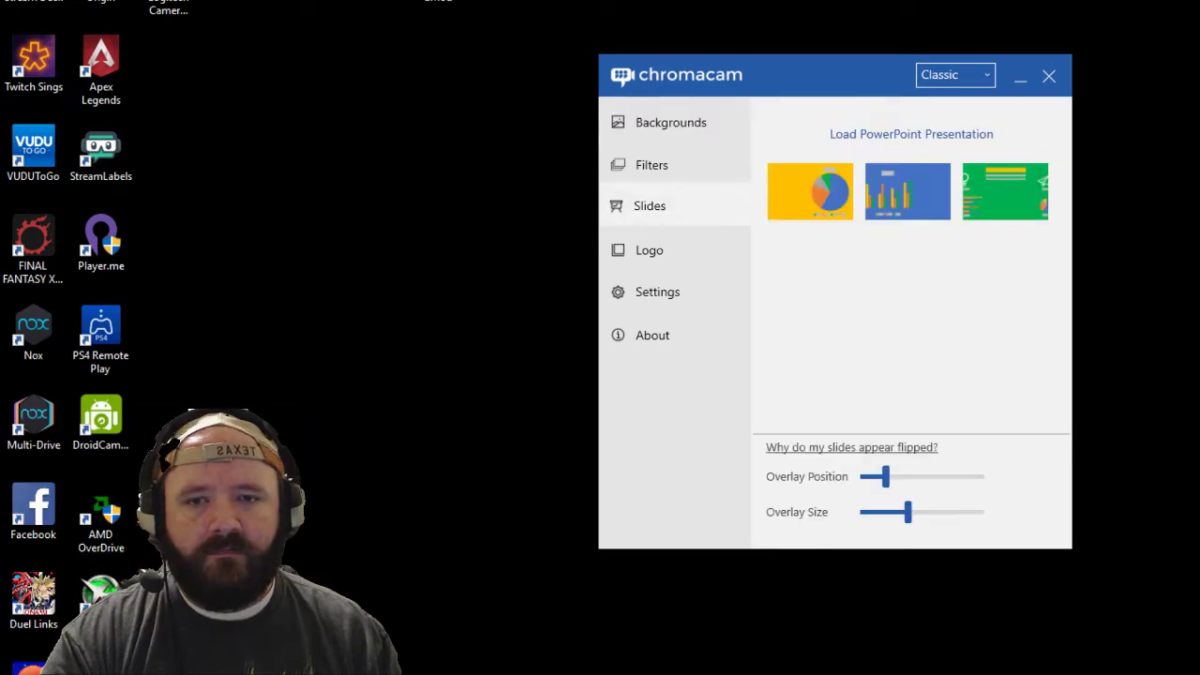
left_click(648, 249)
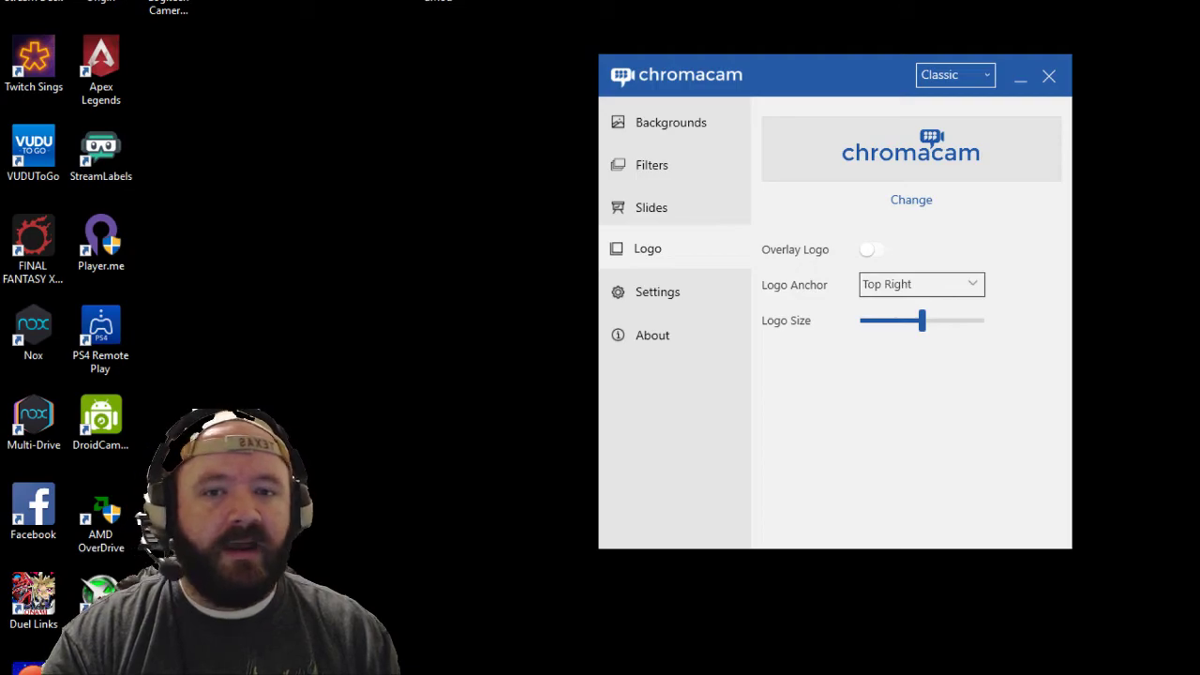
Turn the ChromaCam logo overlay on and back off, then show the Classic settings (Blur Level 6, Max FPS 15)
left_click(867, 249)
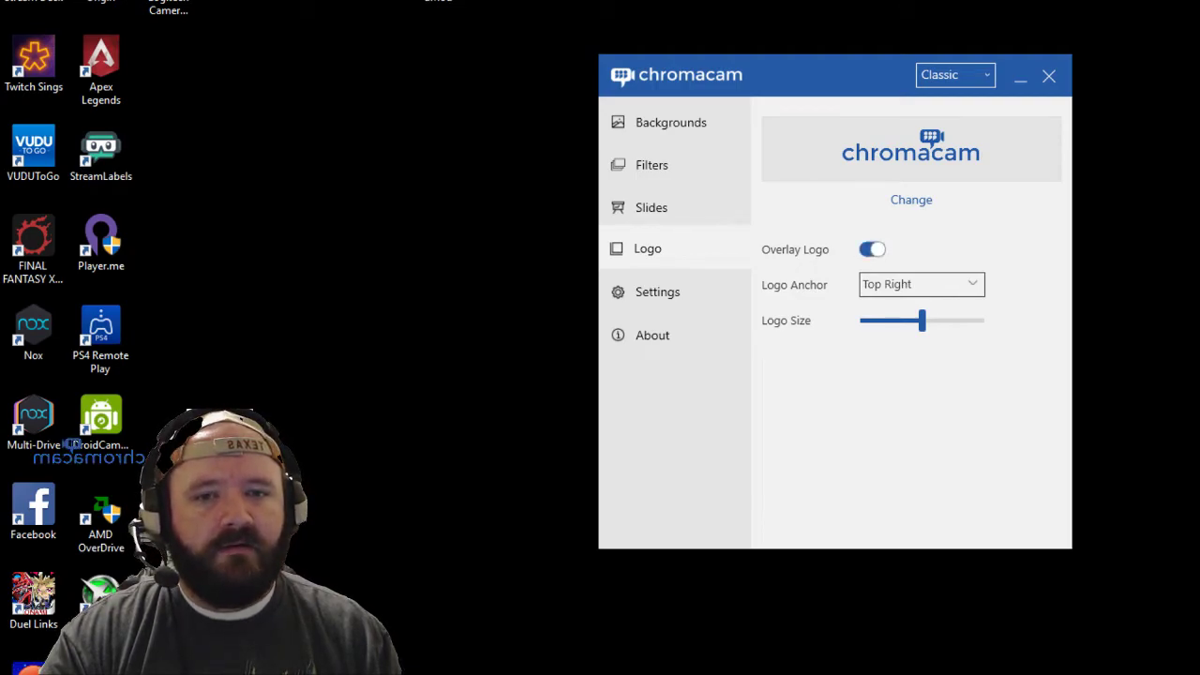
left_click(866, 250)
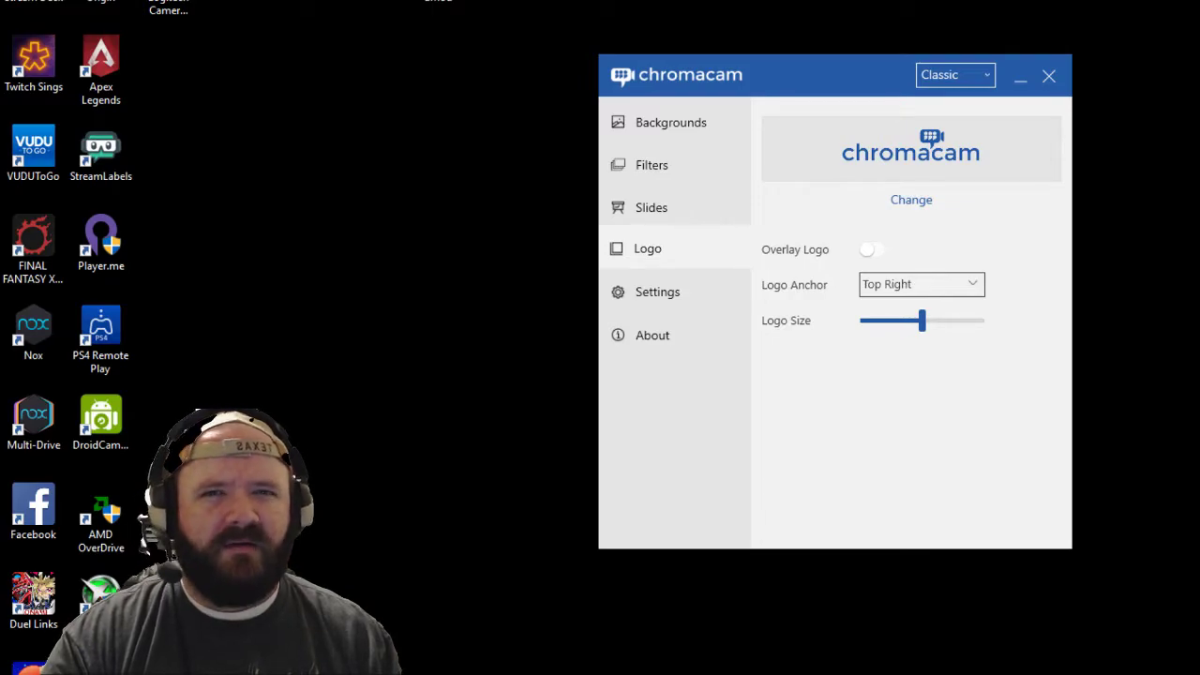
left_click(655, 291)
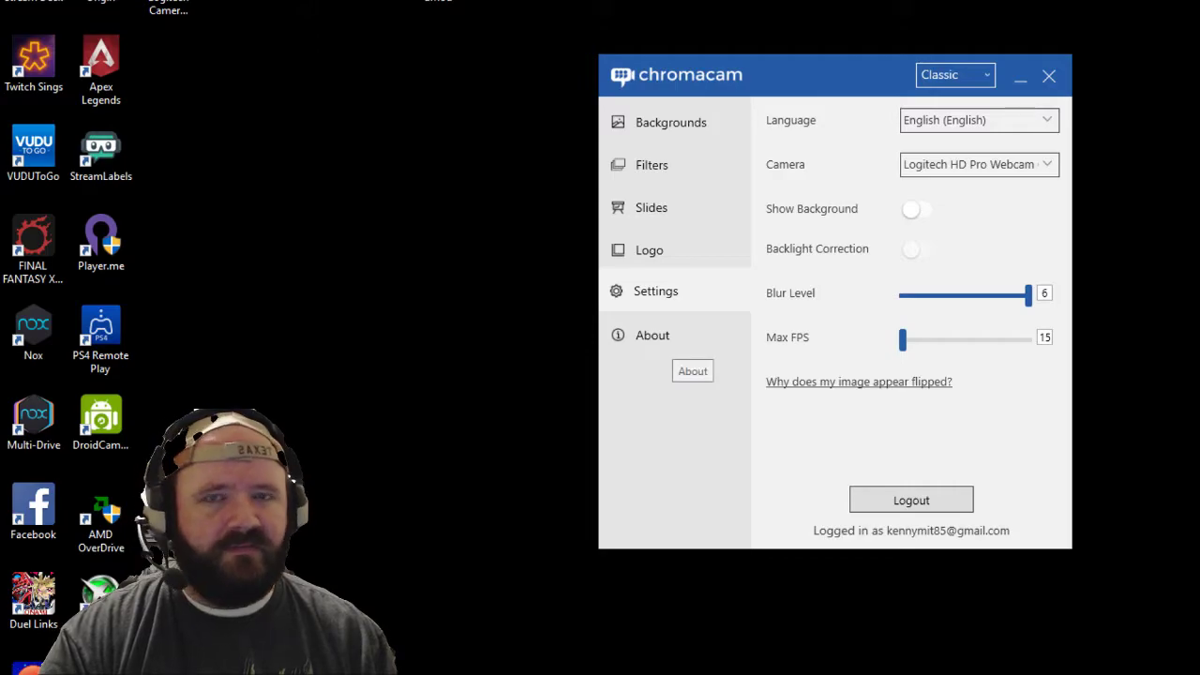
View ChromaCam's About page with version 2.3.0.16 and the Classic/Streamer mode explanation
left_click(685, 342)
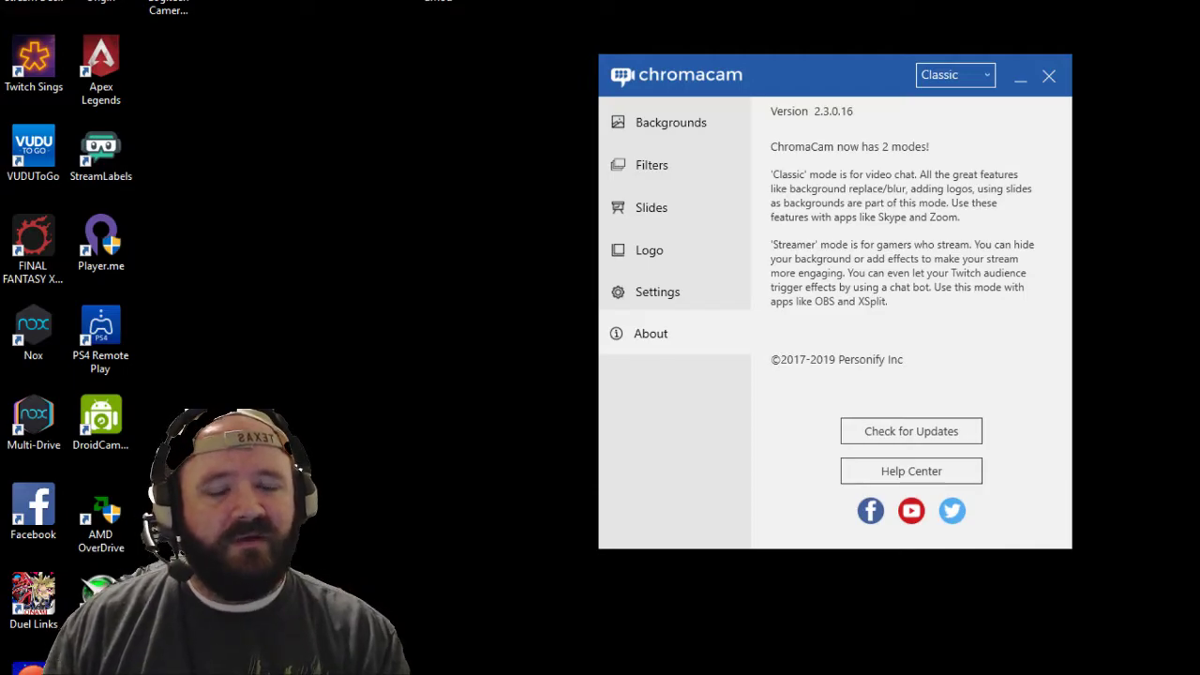
Return to ChromaCam's background choices
left_click(670, 122)
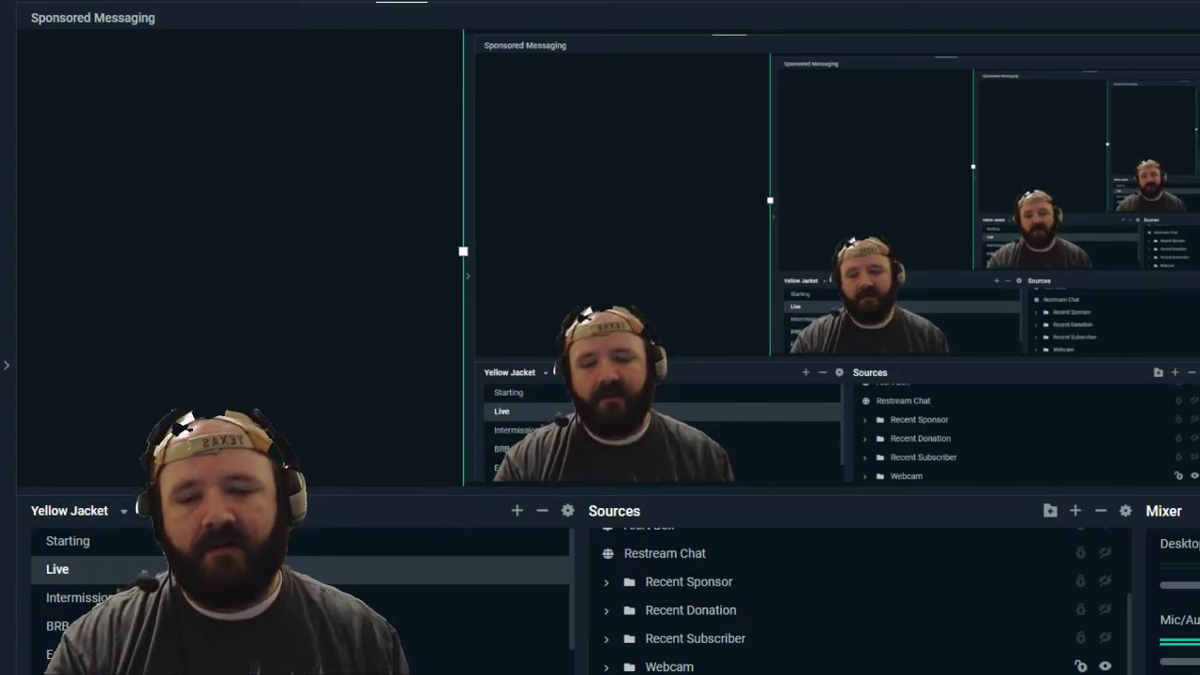
Set the Webcam source's device to ChromaCam after briefly trying the Logitech HD Pro Webcam C920
left_click(667, 666)
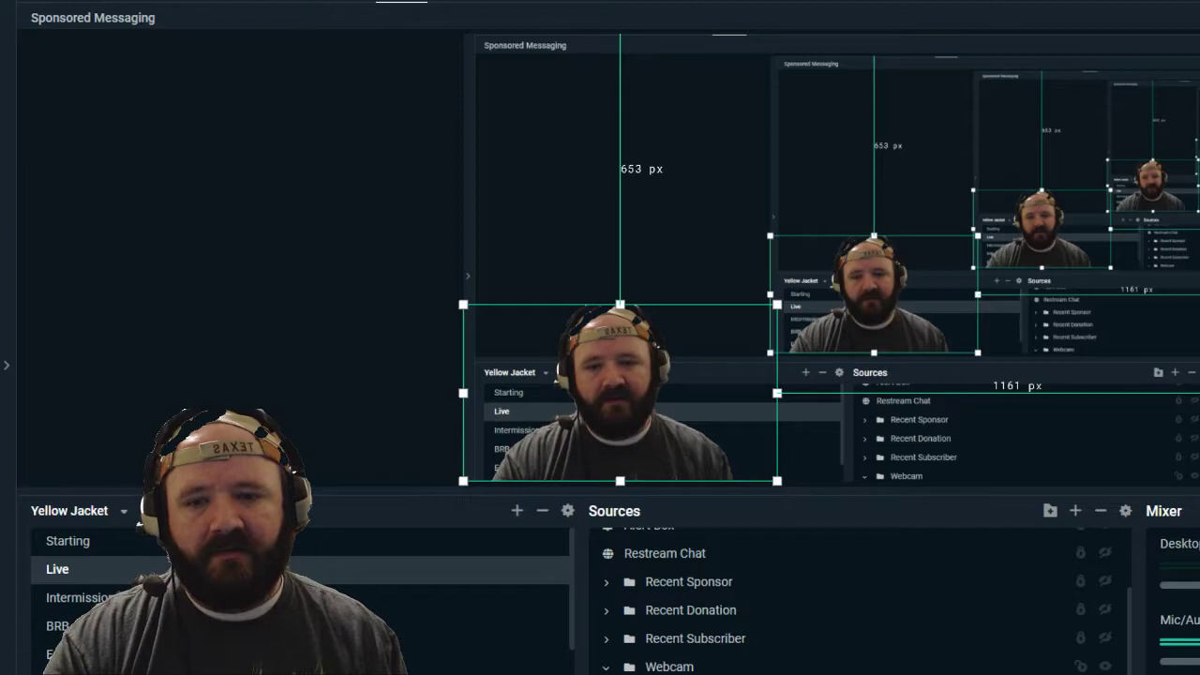
right_click(667, 393)
left_click(721, 600)
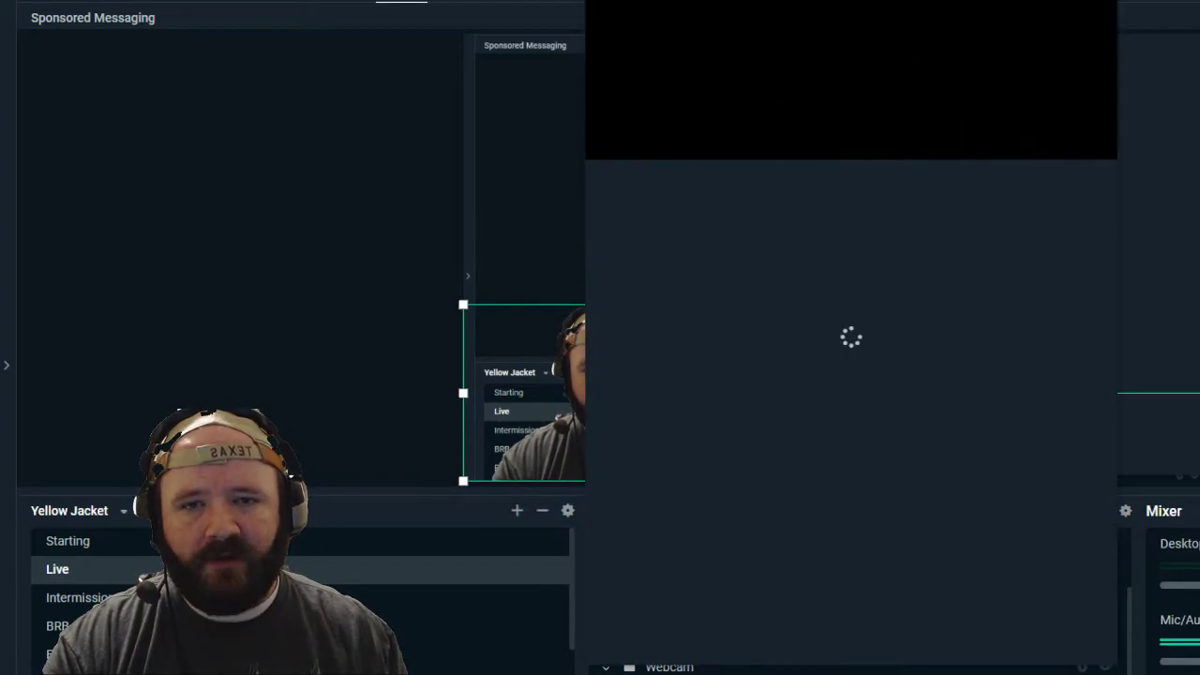
left_click(890, 188)
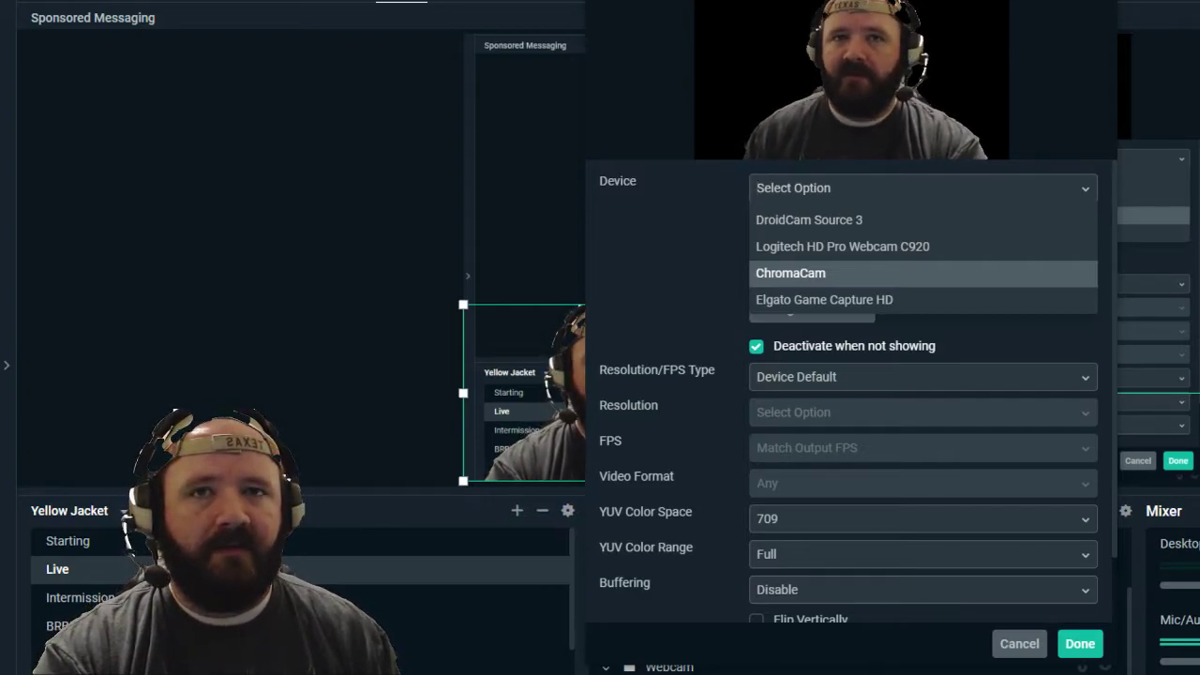
left_click(842, 246)
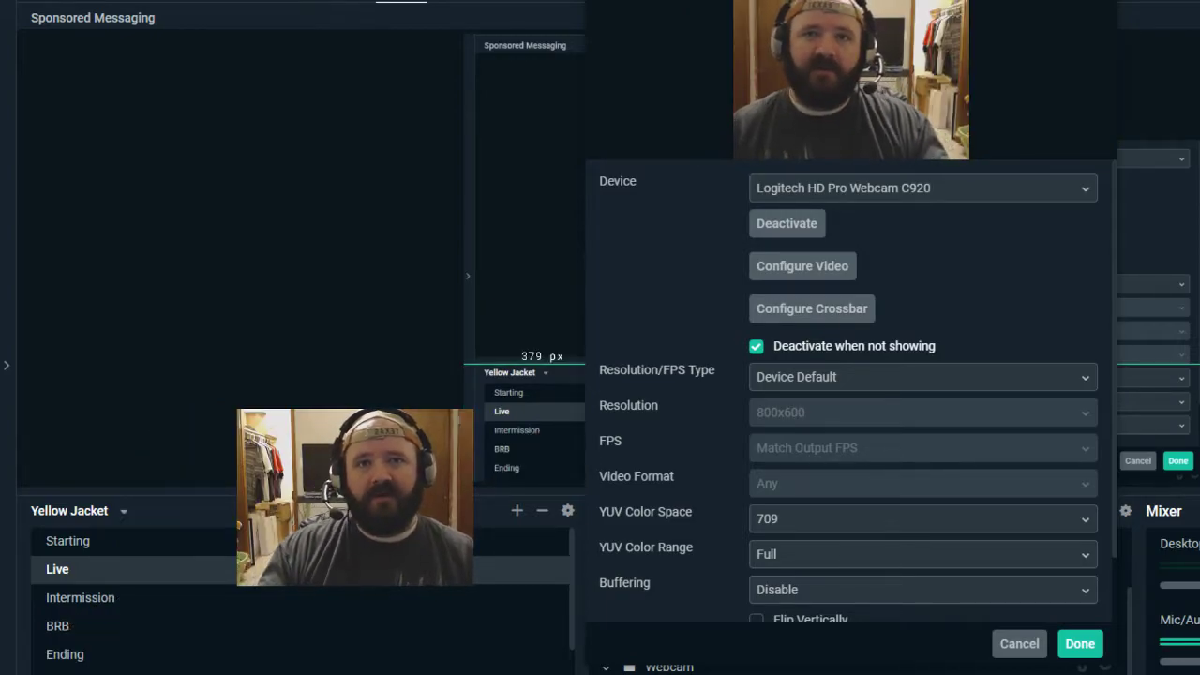
left_click(922, 188)
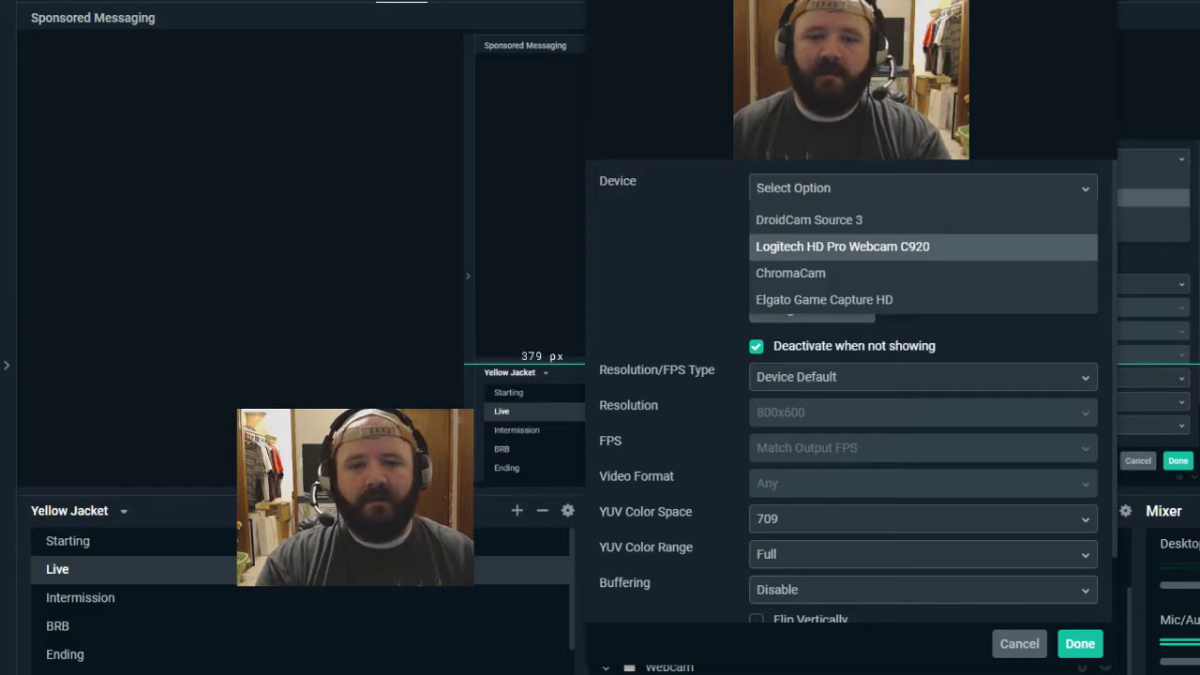
left_click(801, 270)
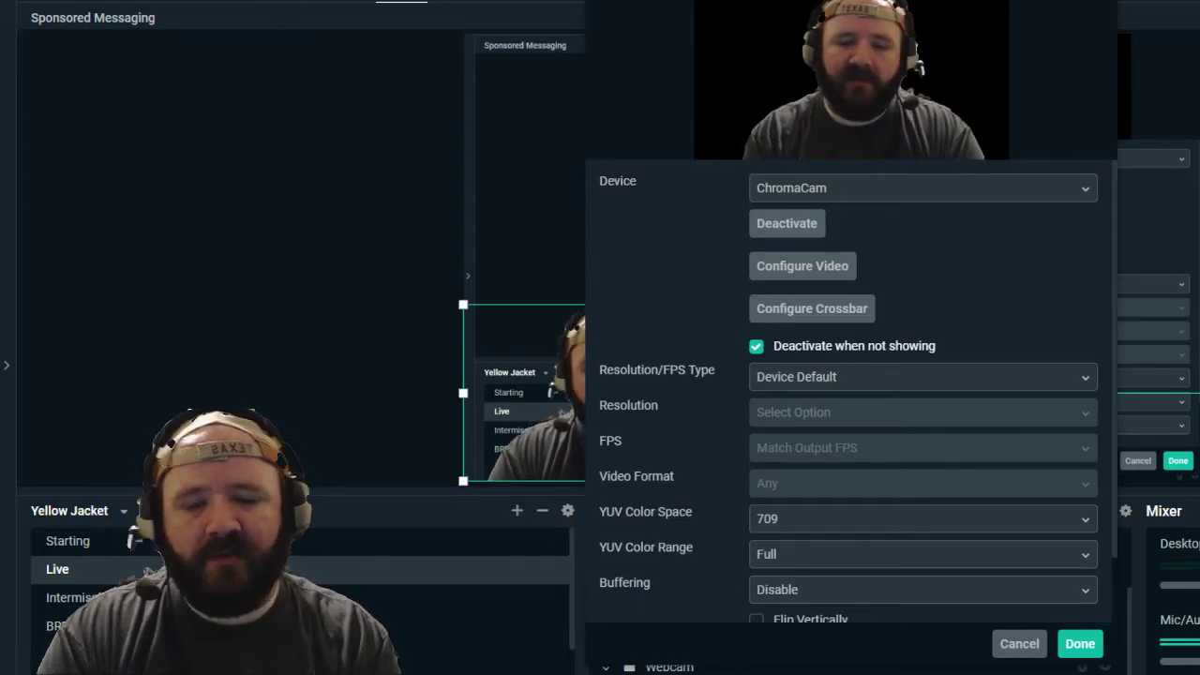
scroll(741, 413, "down", 1)
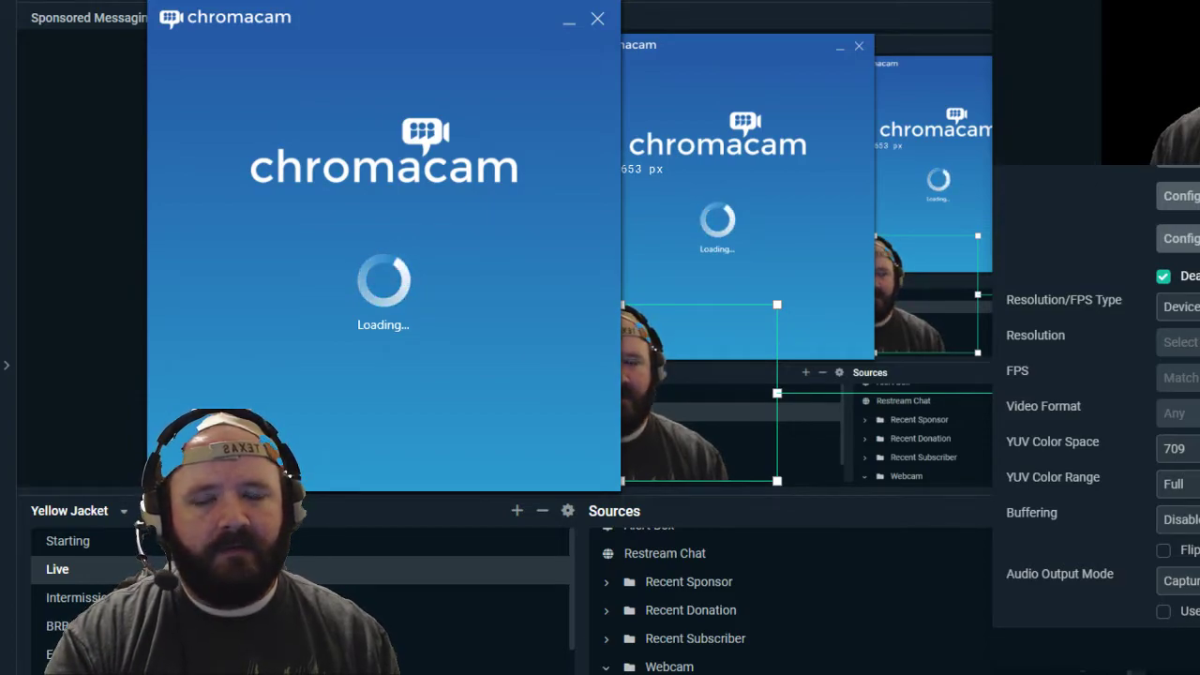
Close the webcam properties and move Streamlabs OBS off the screen, leaving ChromaCam loading
key("Escape")
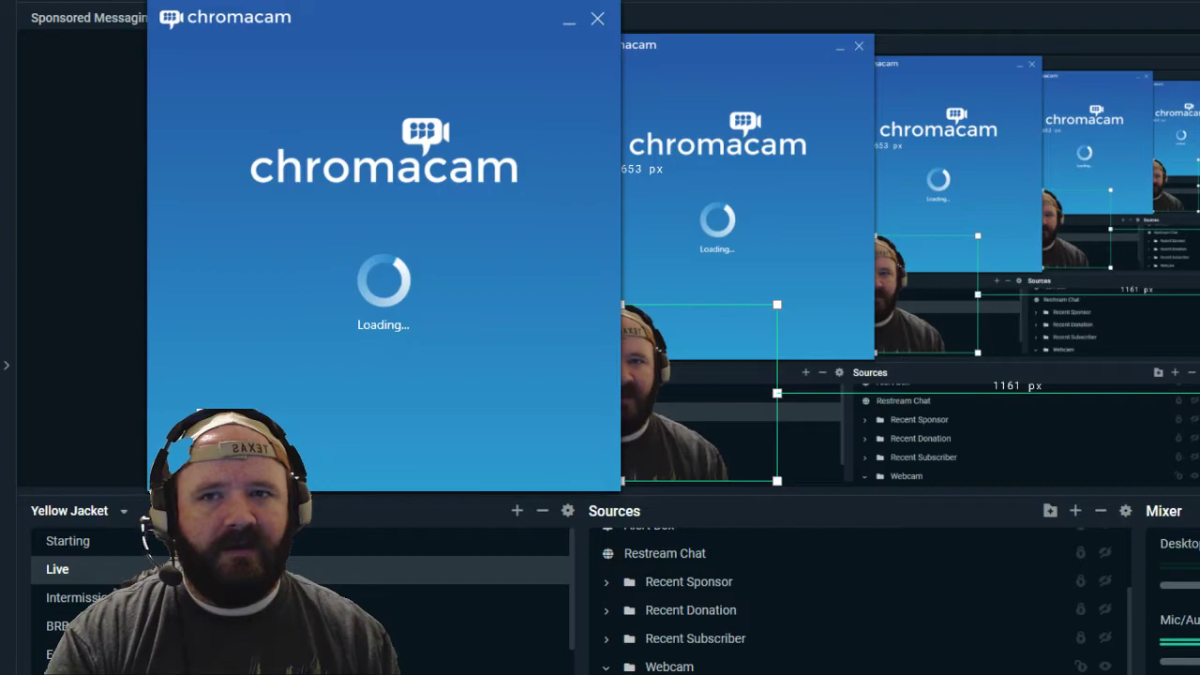
key("super+shift+Right")
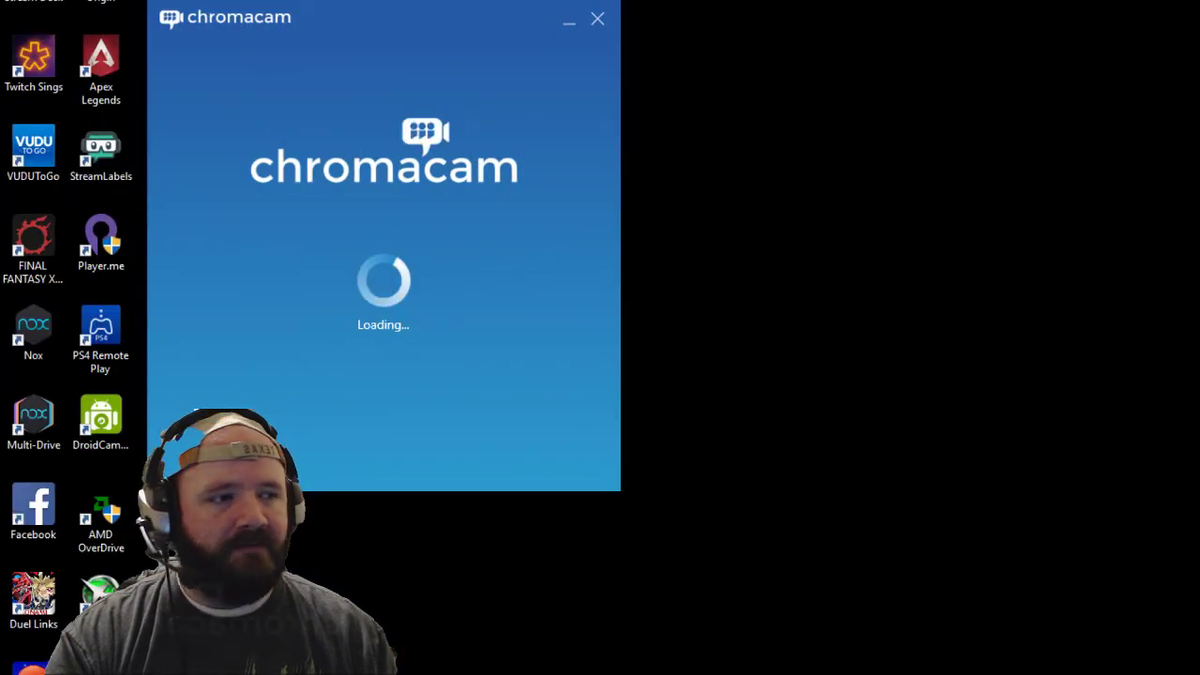